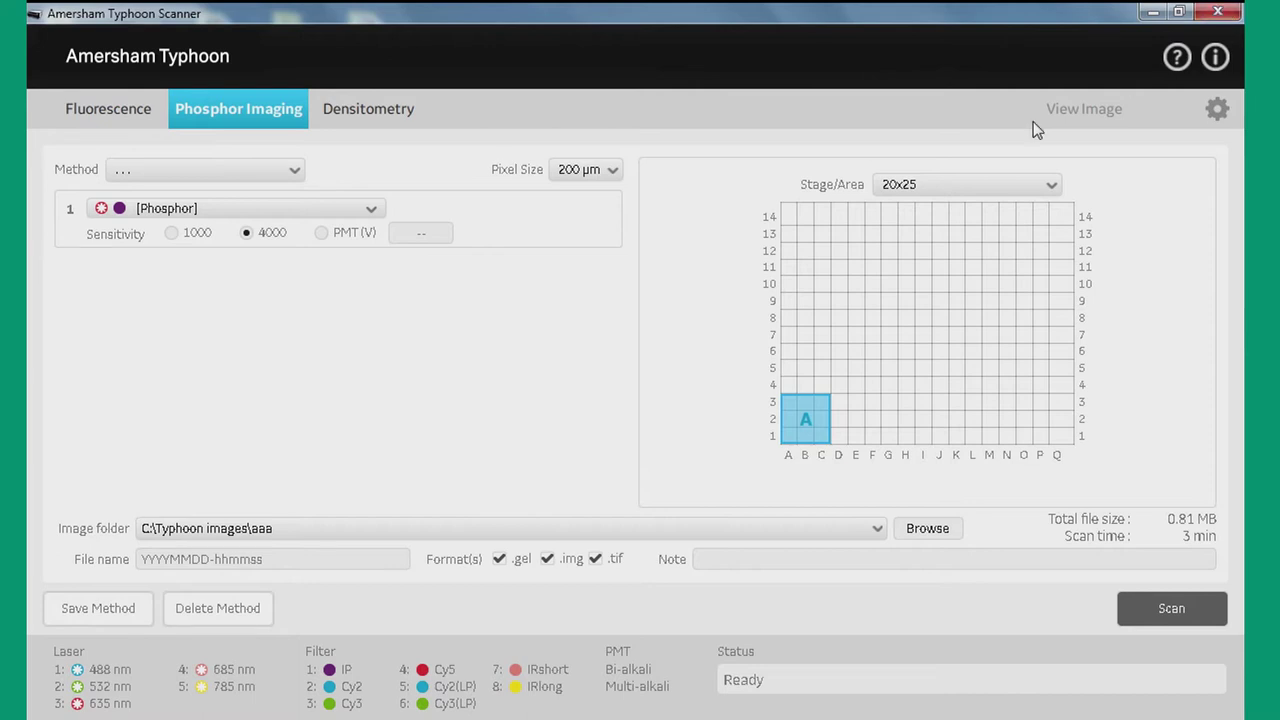
# Step: Try the 20x40 and then the 20x25 stage sizes
pyautogui.click(1053, 186)
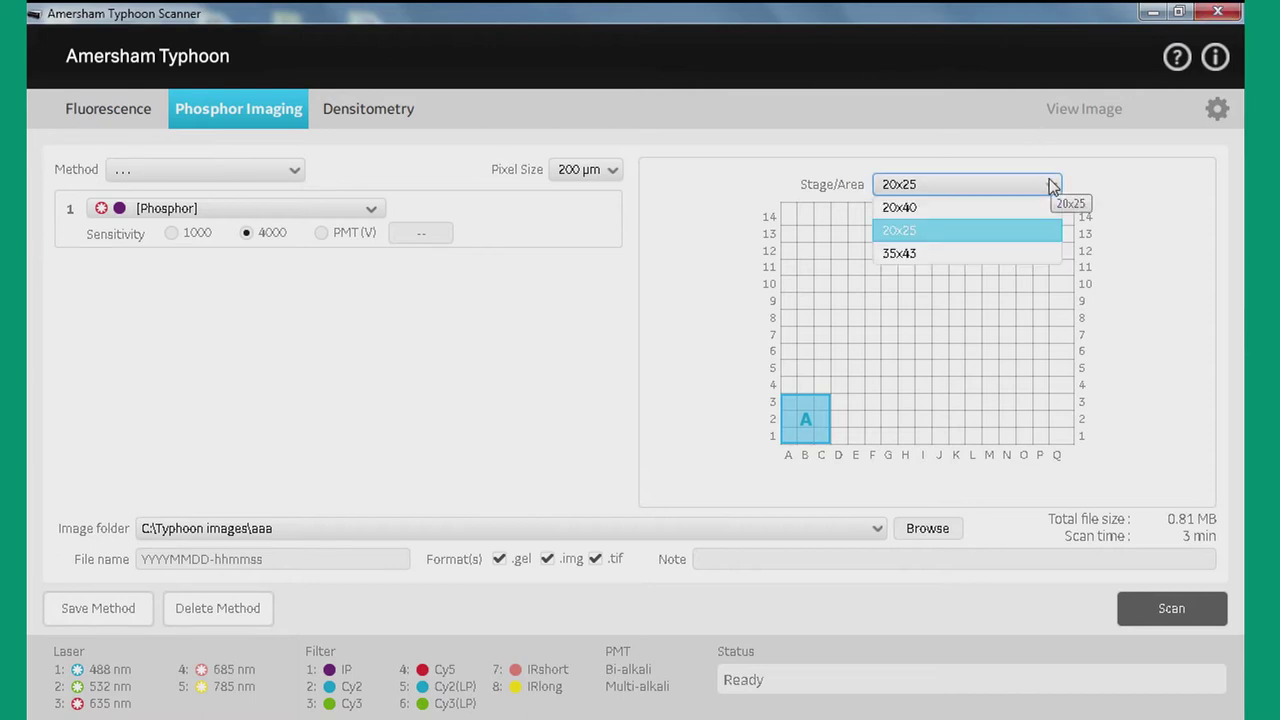
pyautogui.click(974, 204)
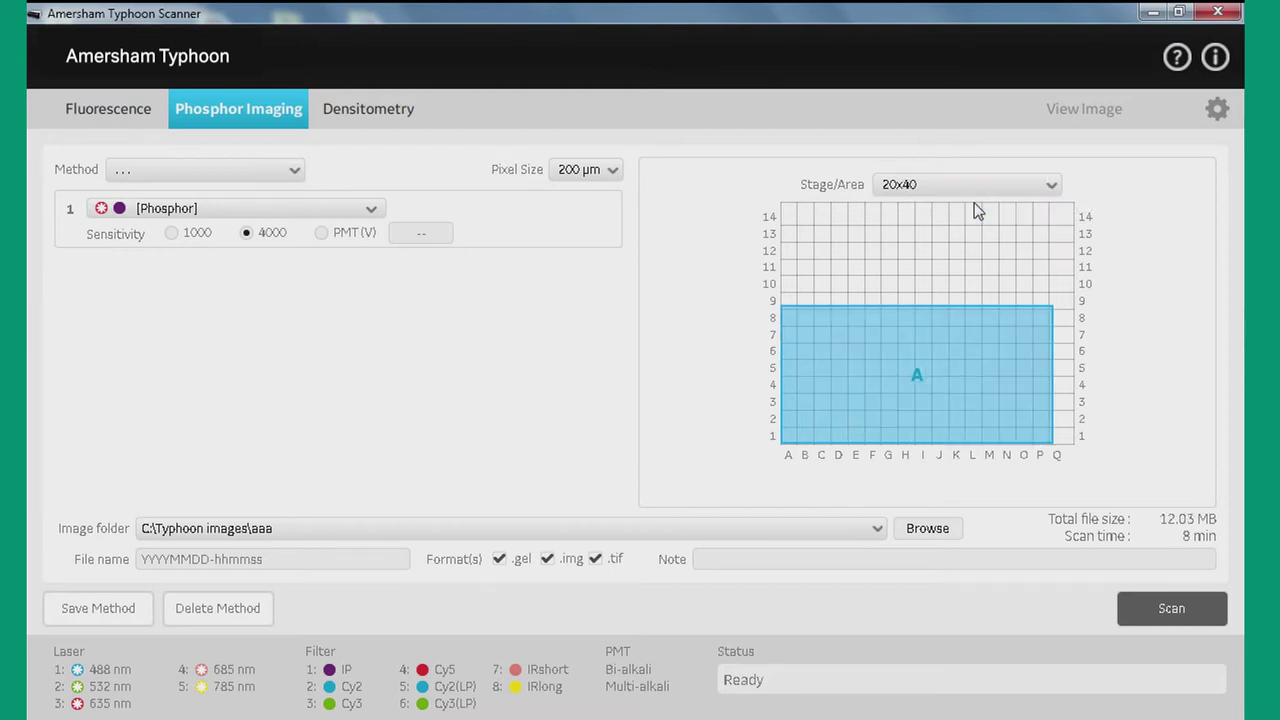
pyautogui.click(1024, 192)
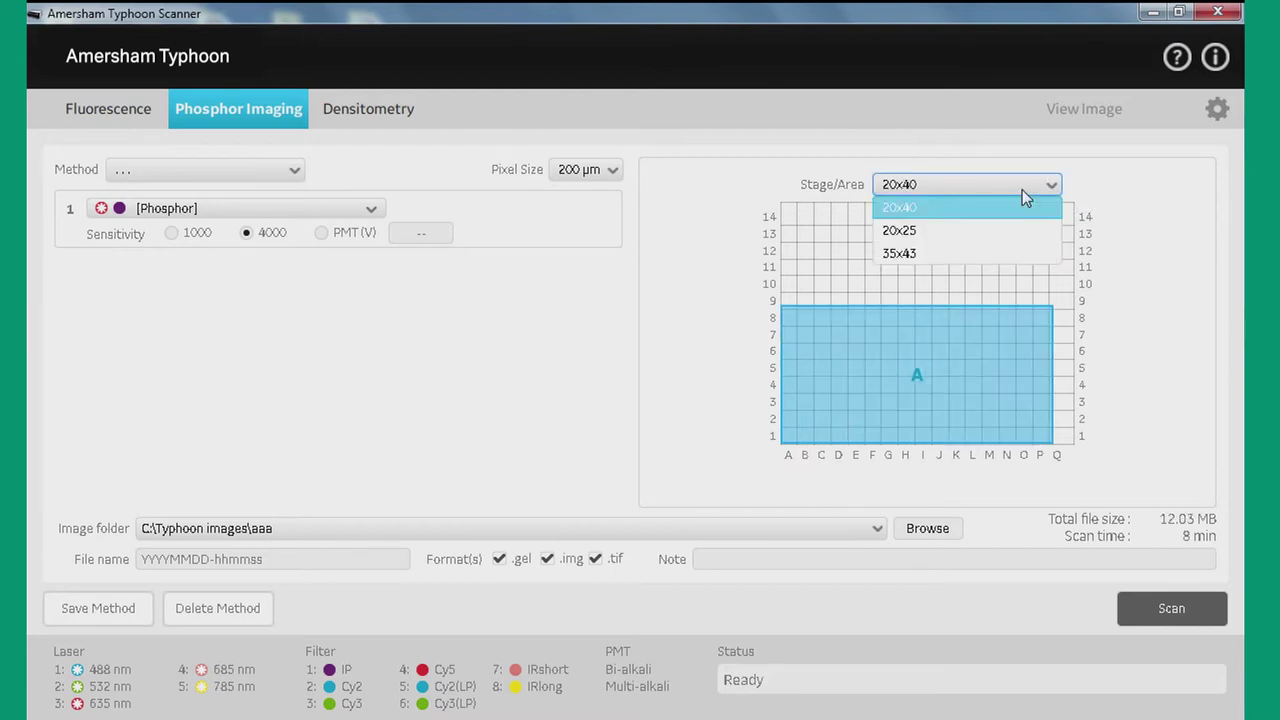
pyautogui.click(958, 230)
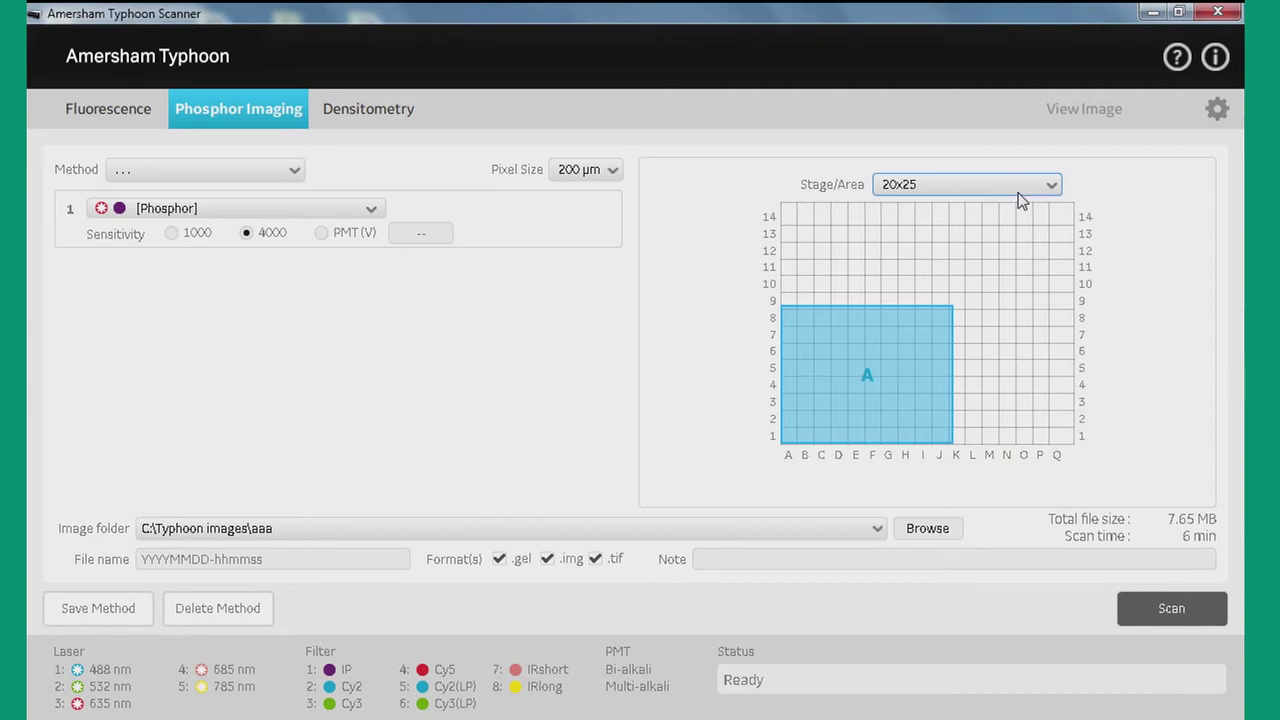
# Step: Set the stage to 35x43 and fit the scan area to columns A–C, rows 1–4
pyautogui.click(1020, 190)
pyautogui.click(947, 254)
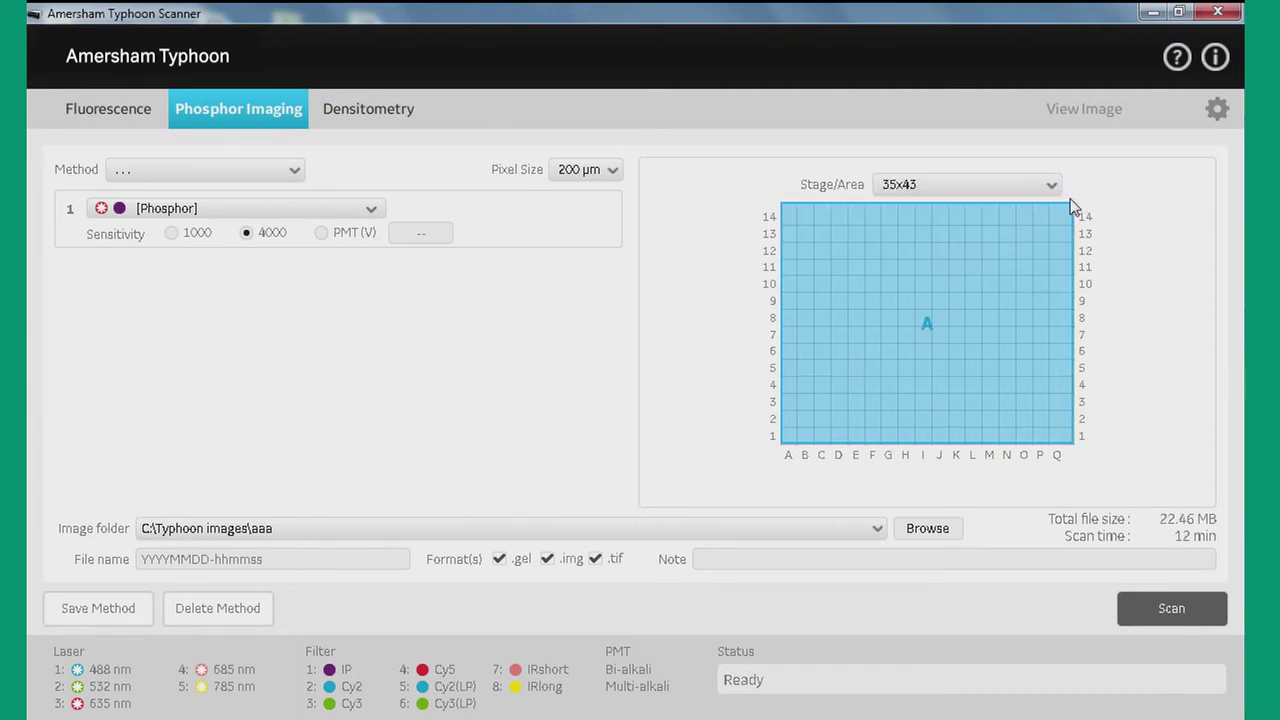
pyautogui.moveTo(1067, 203); pyautogui.dragTo(971, 440)
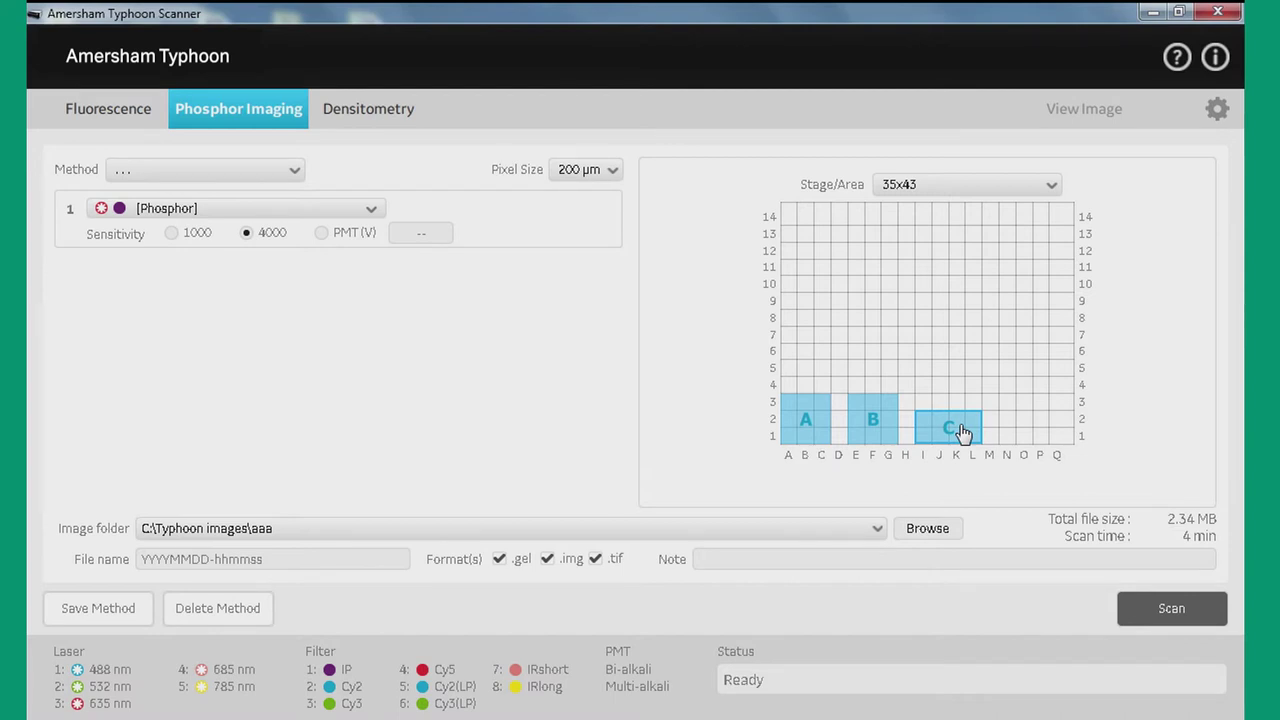
# Step: Delete scan areas C and B, then enlarge area A to columns A–G, rows 1–5
pyautogui.press('Delete')
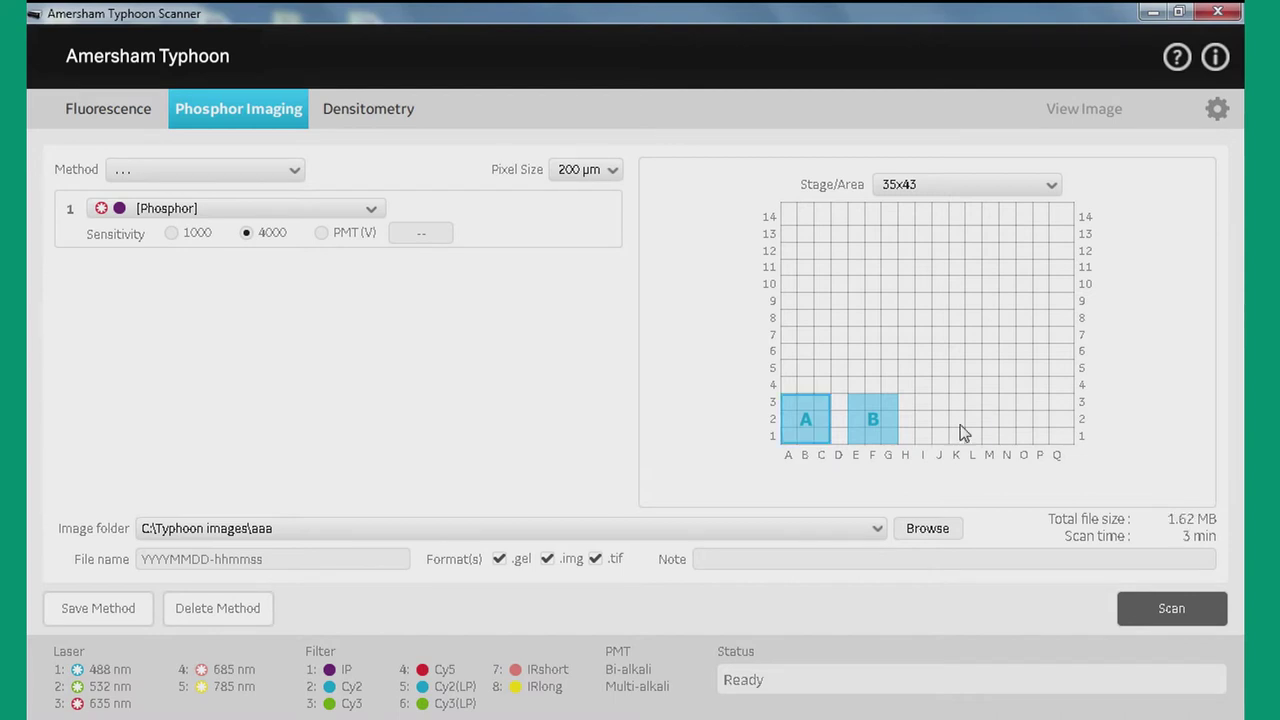
pyautogui.click(867, 428)
pyautogui.press('Delete')
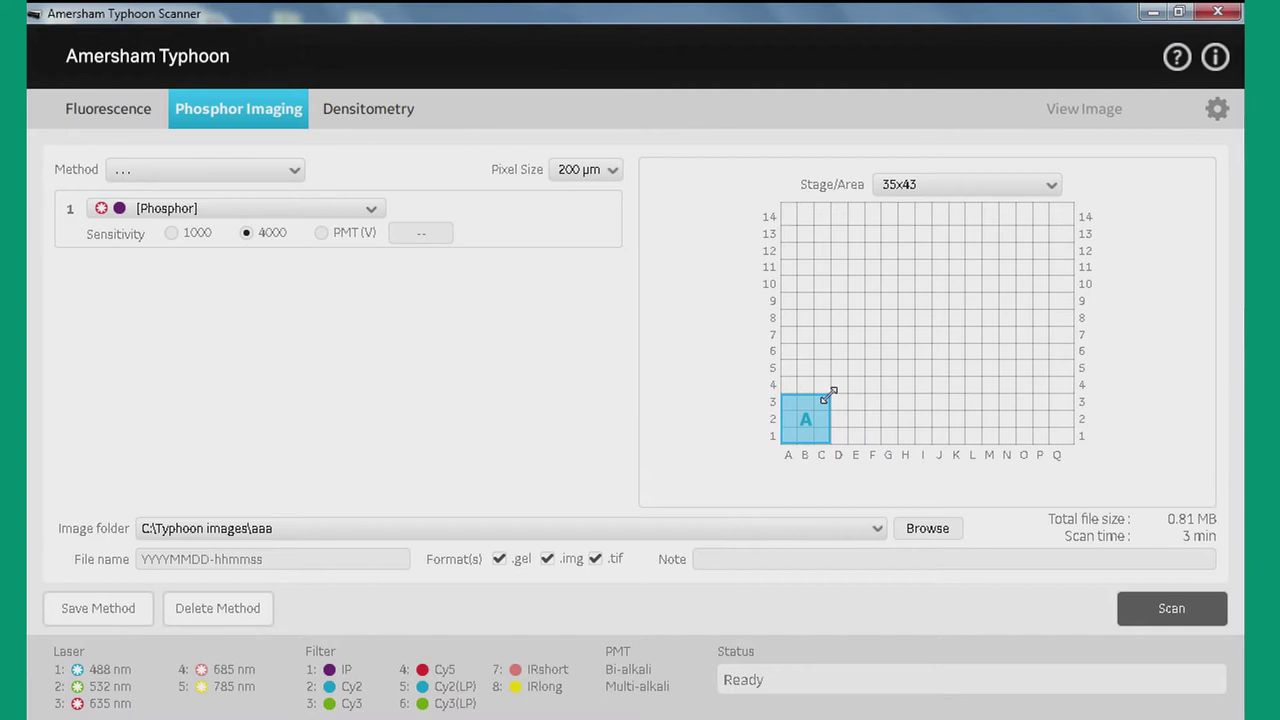
pyautogui.moveTo(827, 395); pyautogui.dragTo(893, 362)
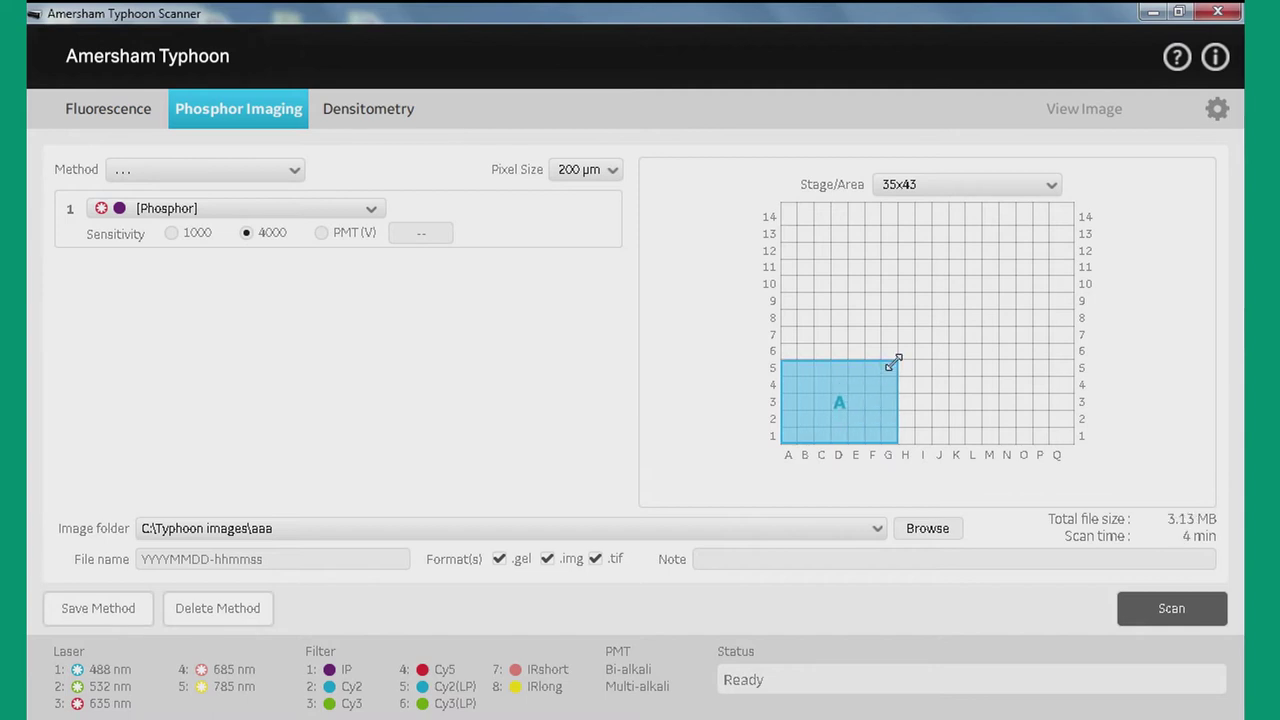
# Step: Open the Pixel Size dropdown for the phosphor scan
pyautogui.click(604, 172)
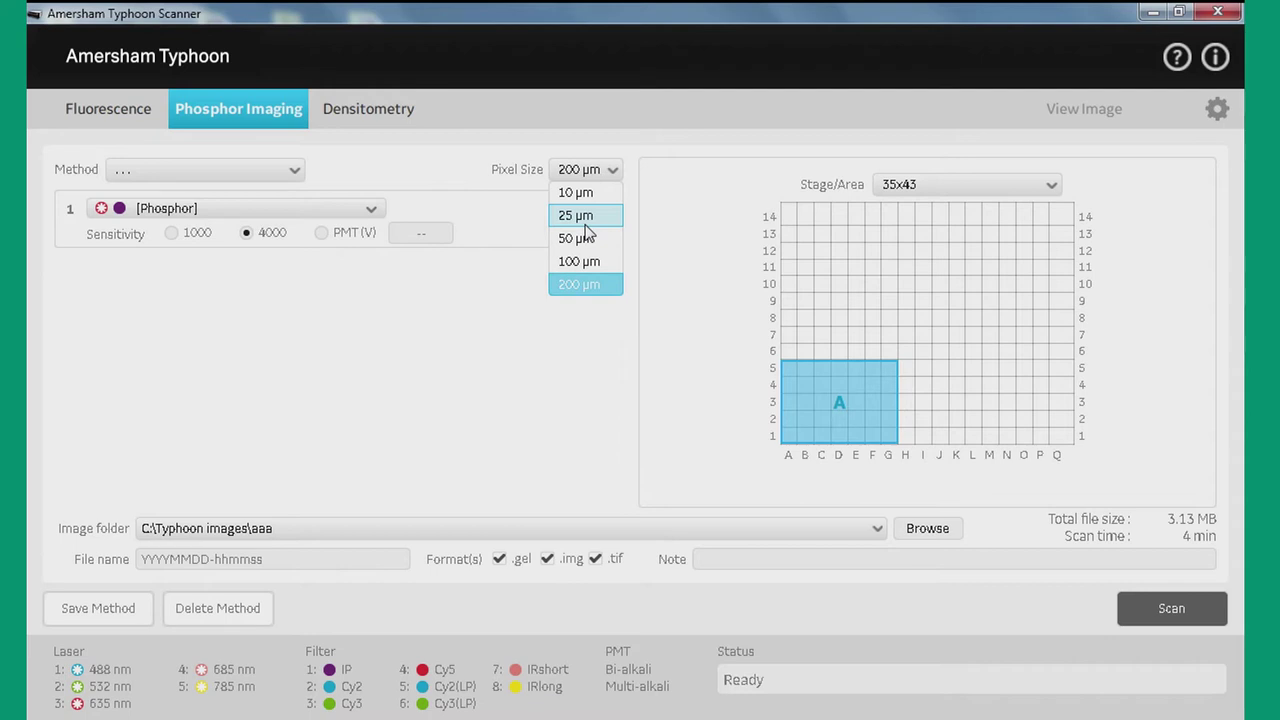
# Step: Try 25 µm and 10 µm pixel sizes, then set it back to 200 µm
pyautogui.click(586, 226)
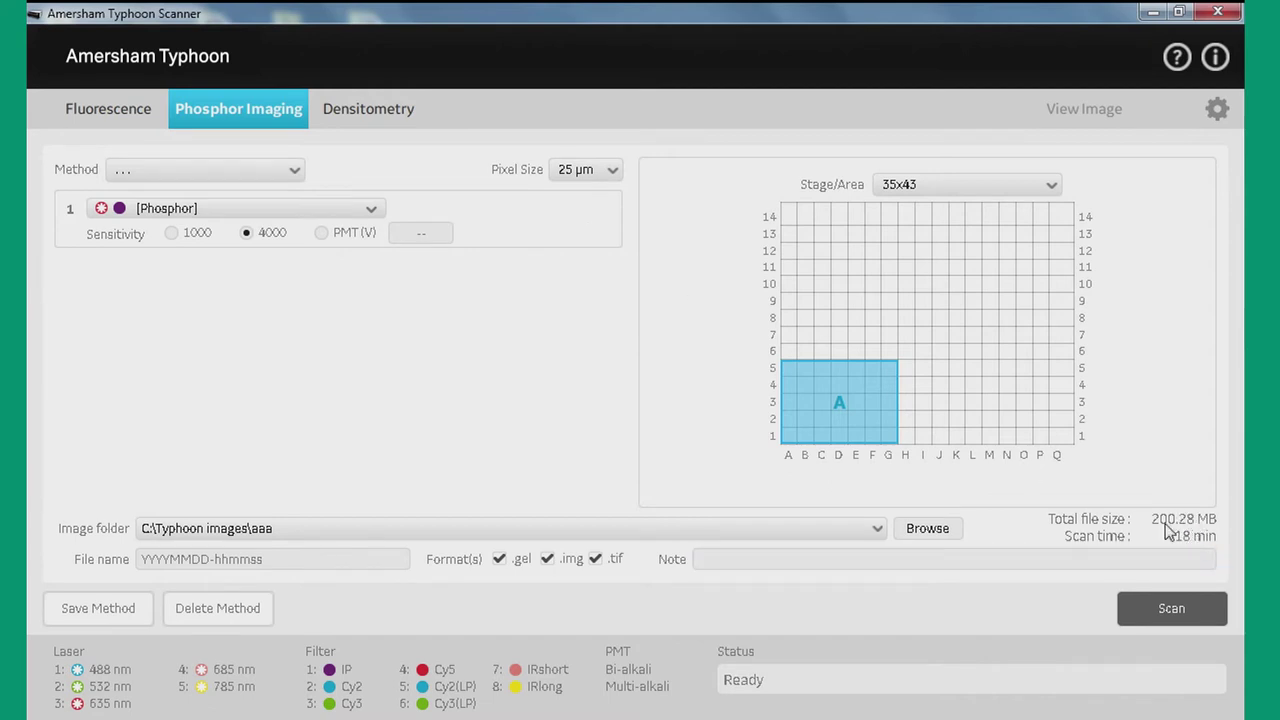
pyautogui.click(606, 170)
pyautogui.click(586, 193)
pyautogui.click(598, 172)
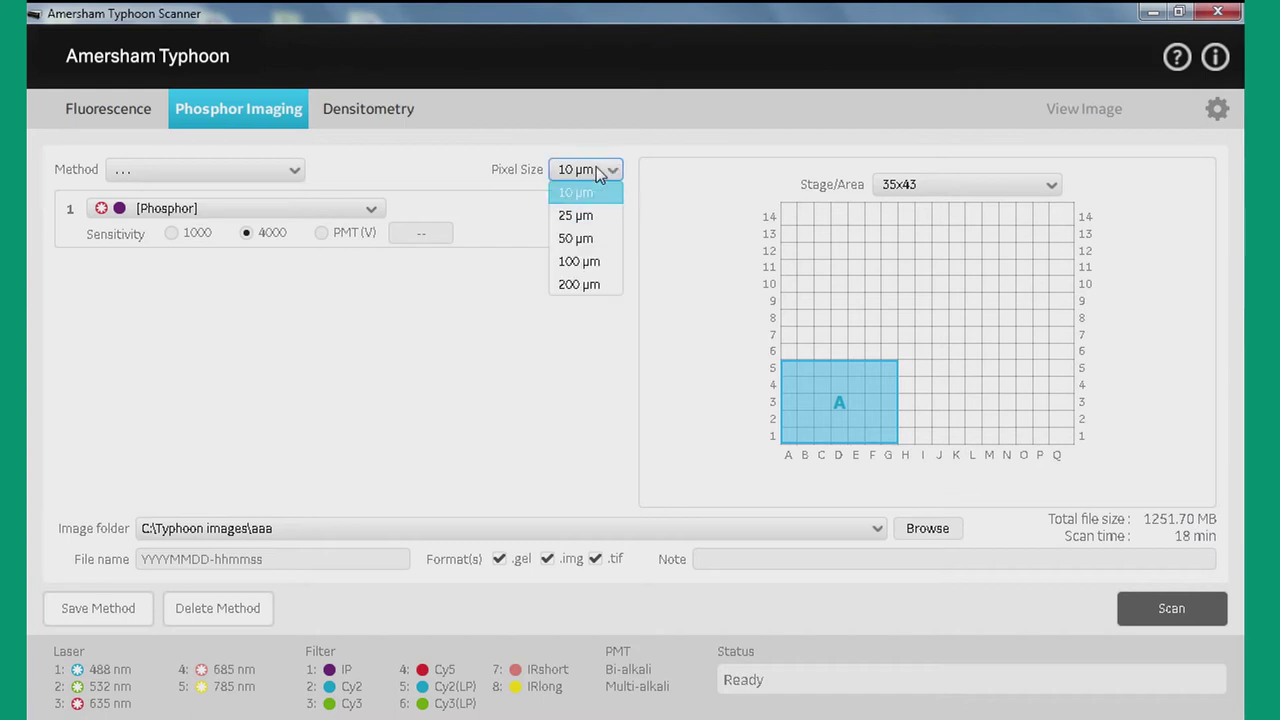
pyautogui.click(581, 286)
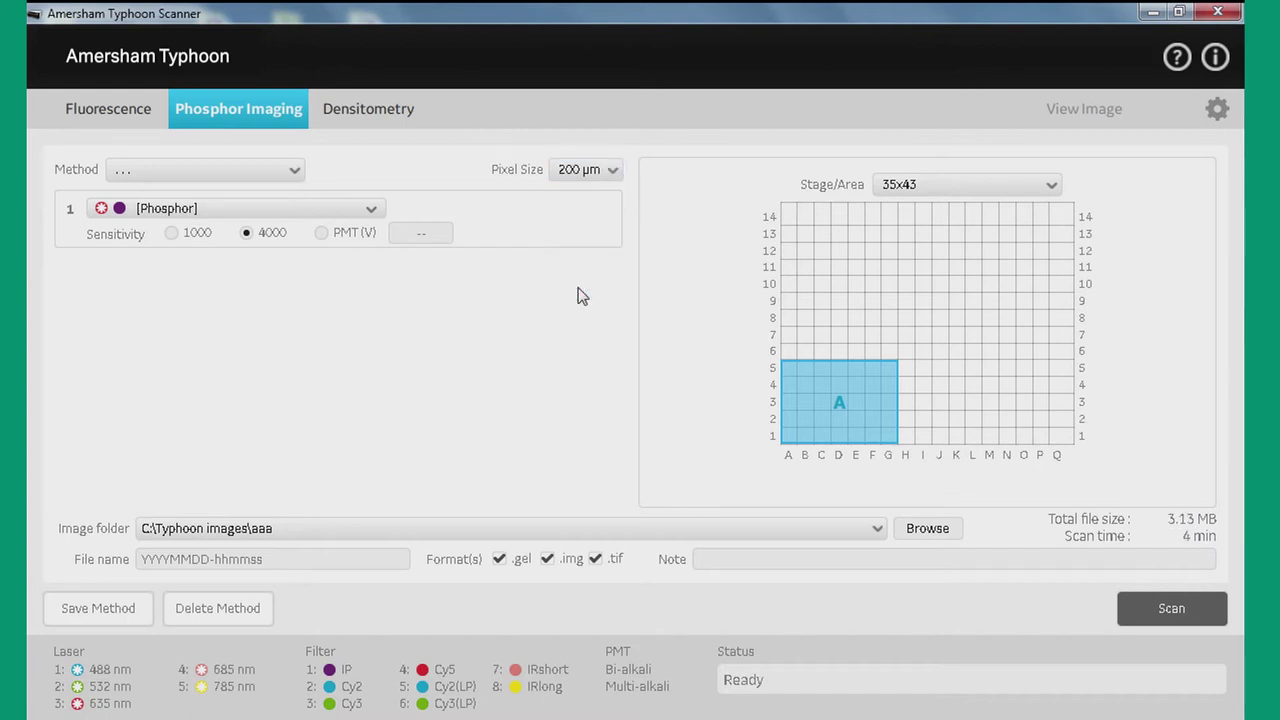
pyautogui.click(411, 233)
pyautogui.click(247, 236)
pyautogui.click(173, 234)
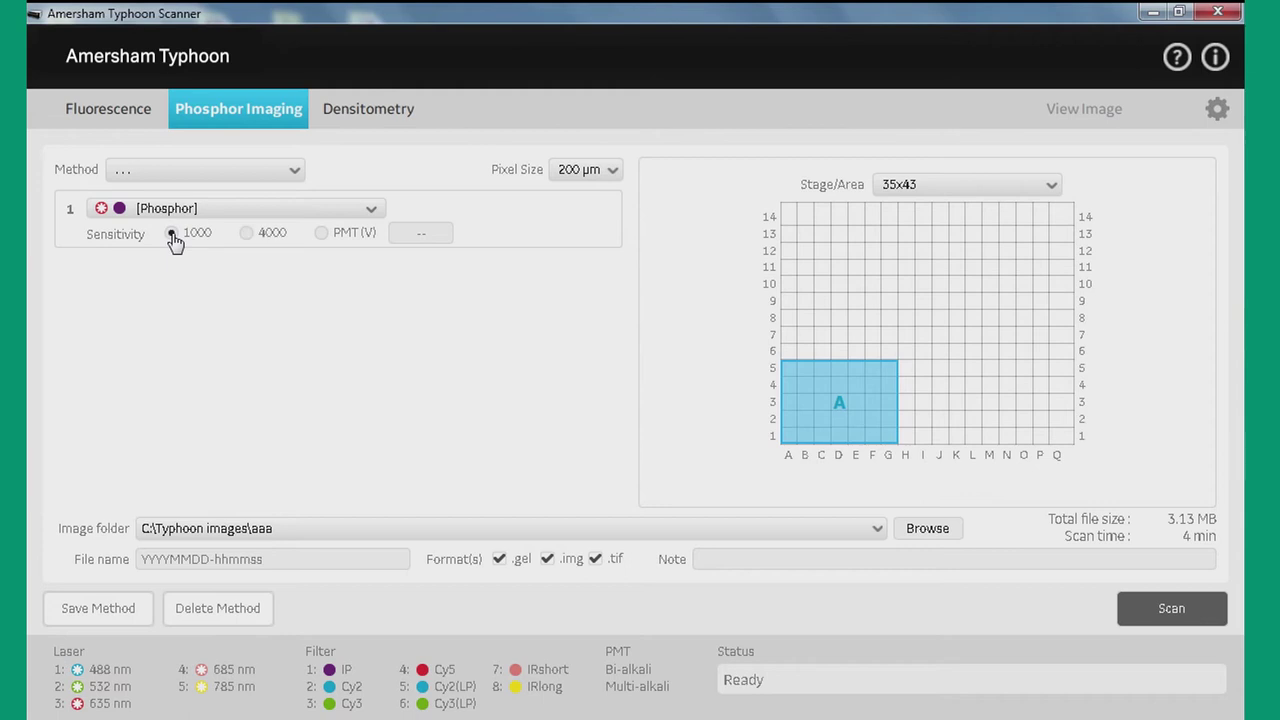
pyautogui.click(247, 236)
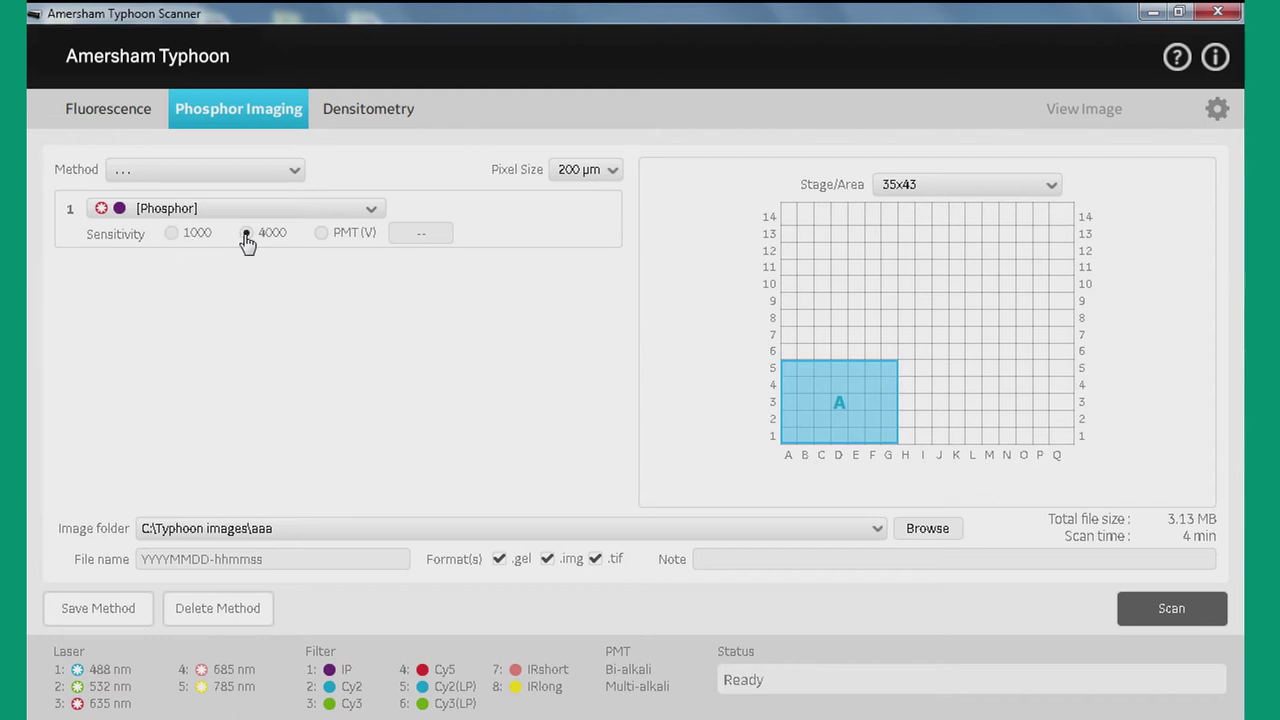
# Step: Set the image folder to C:\Typhoon images and move to the File name field
pyautogui.click(877, 530)
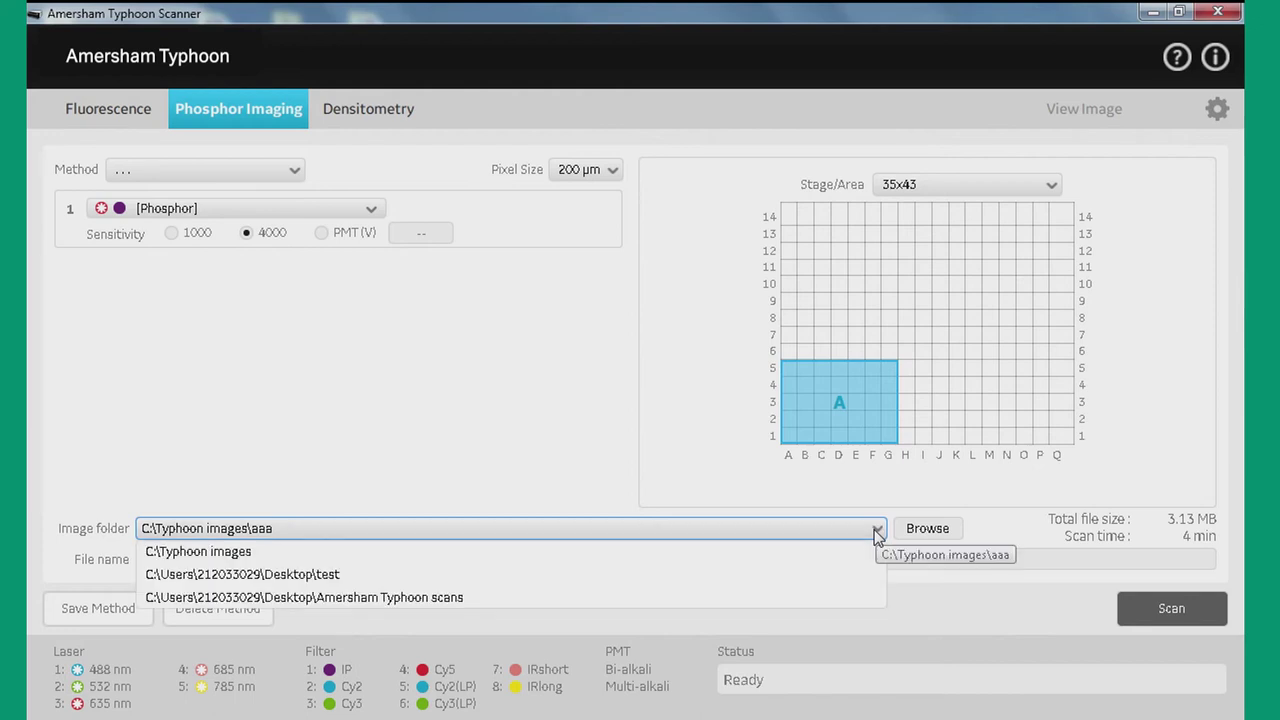
pyautogui.click(727, 553)
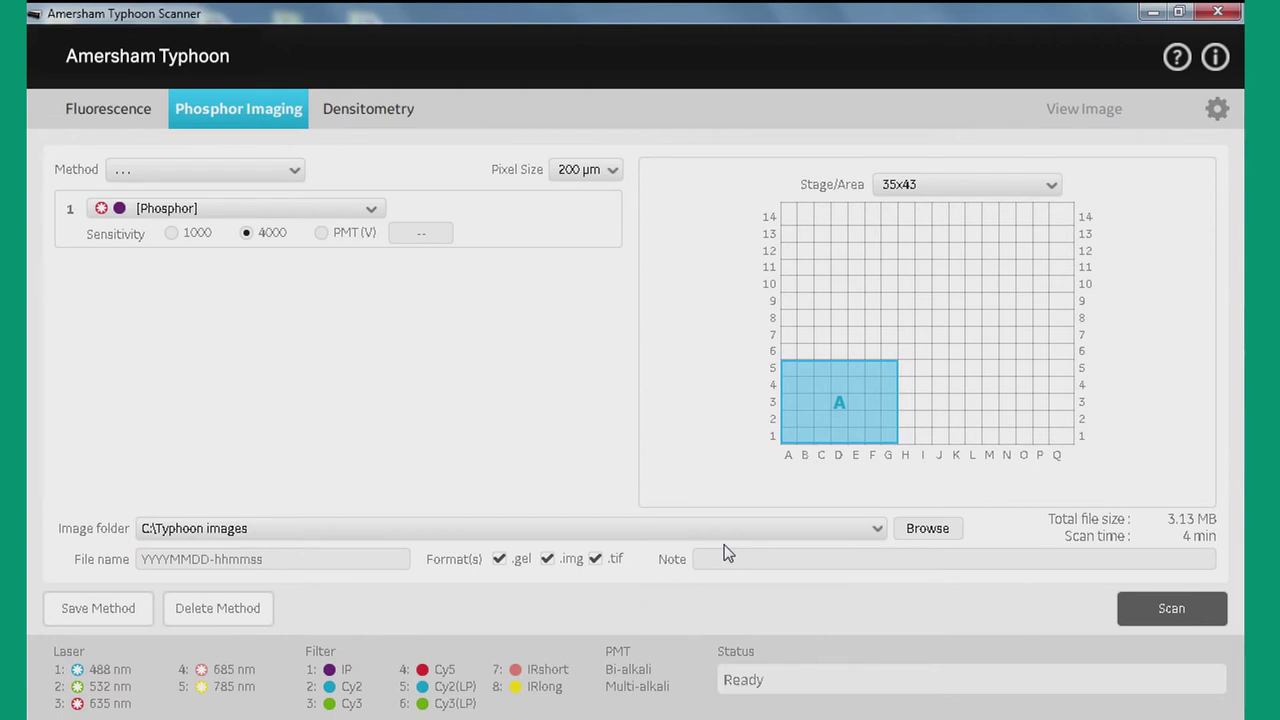
pyautogui.click(318, 559)
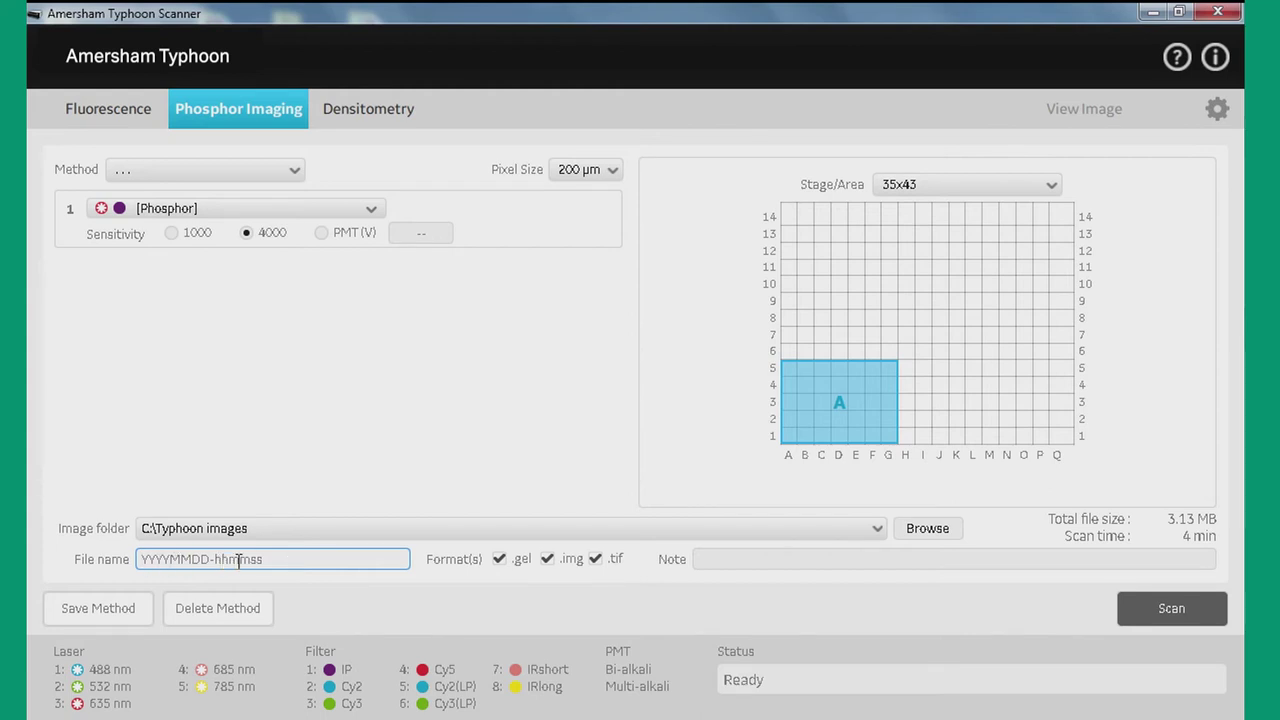
# Step: Enter 'test' as the output file name
pyautogui.write('test')
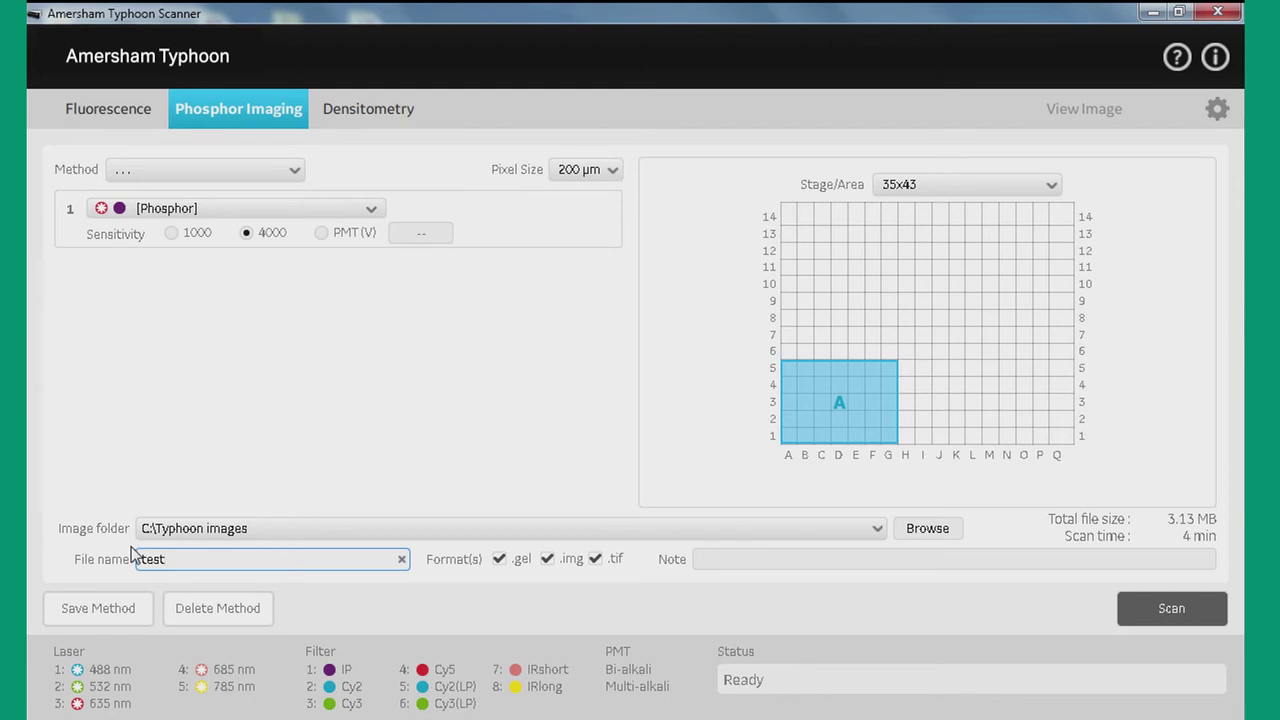
# Step: Save the current scan settings as a new method named 'test IP-P'
pyautogui.click(88, 604)
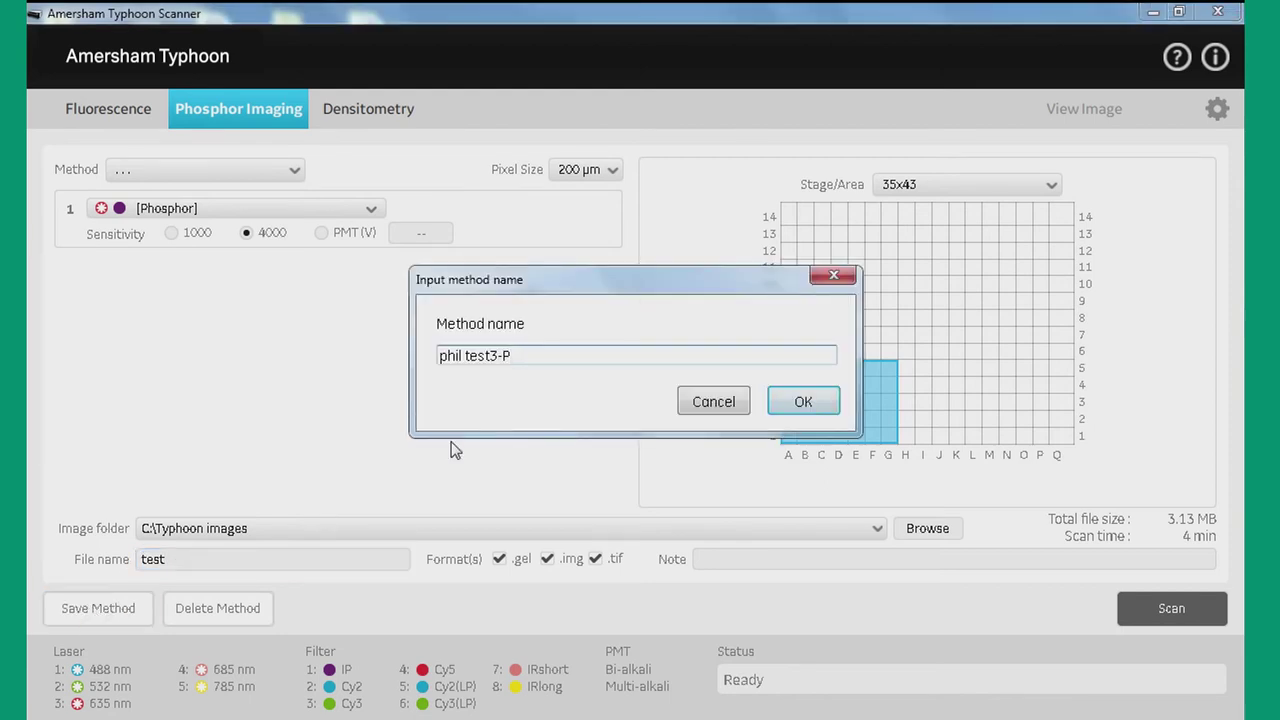
pyautogui.moveTo(551, 357); pyautogui.dragTo(369, 371)
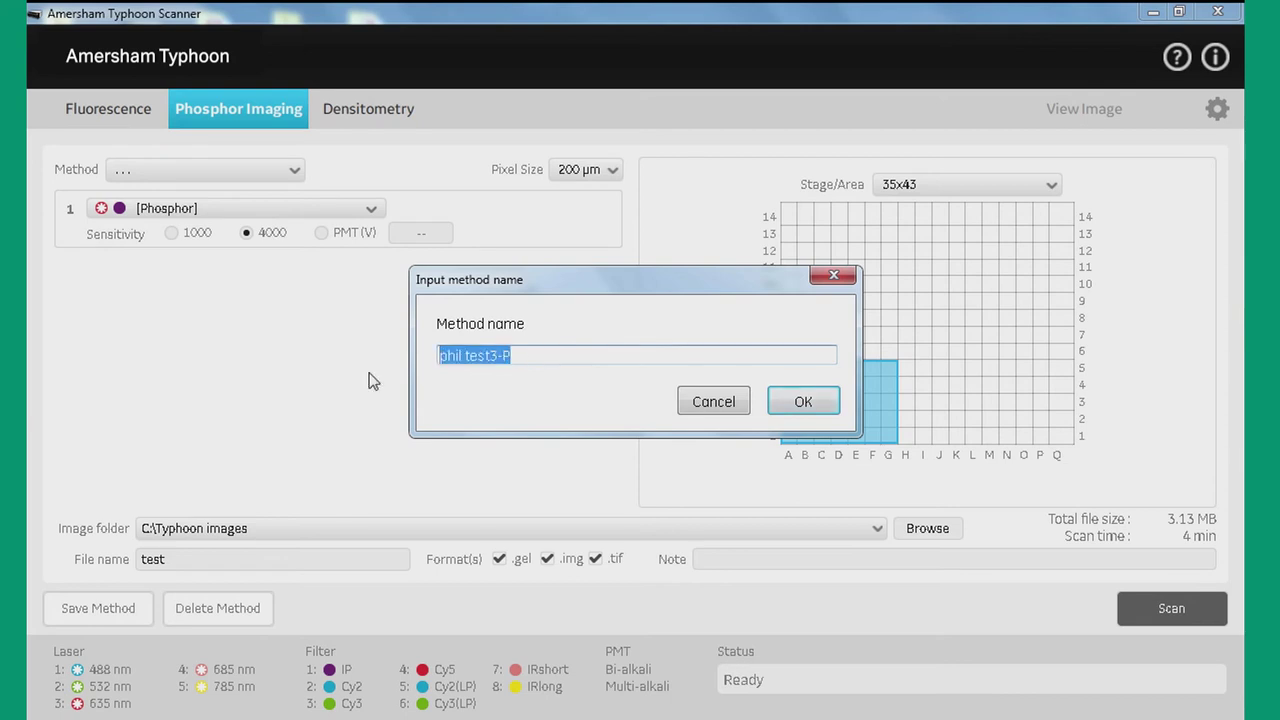
pyautogui.write('test IP')
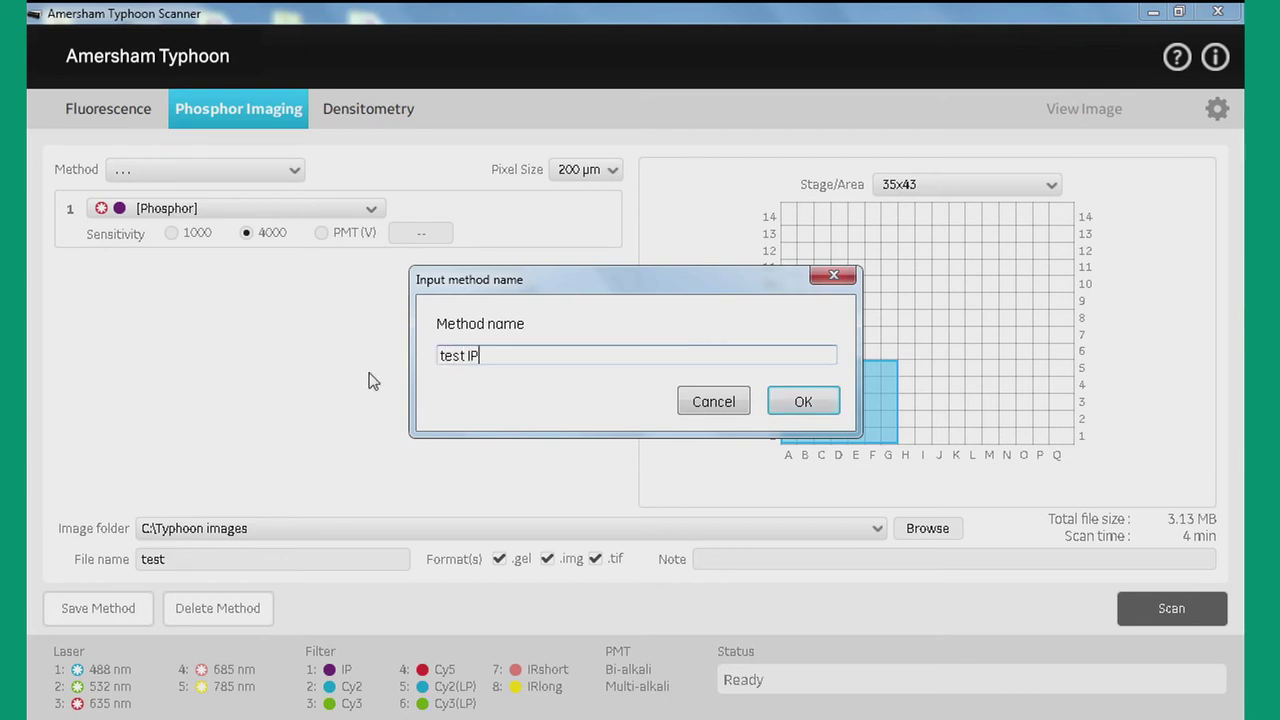
pyautogui.click(805, 401)
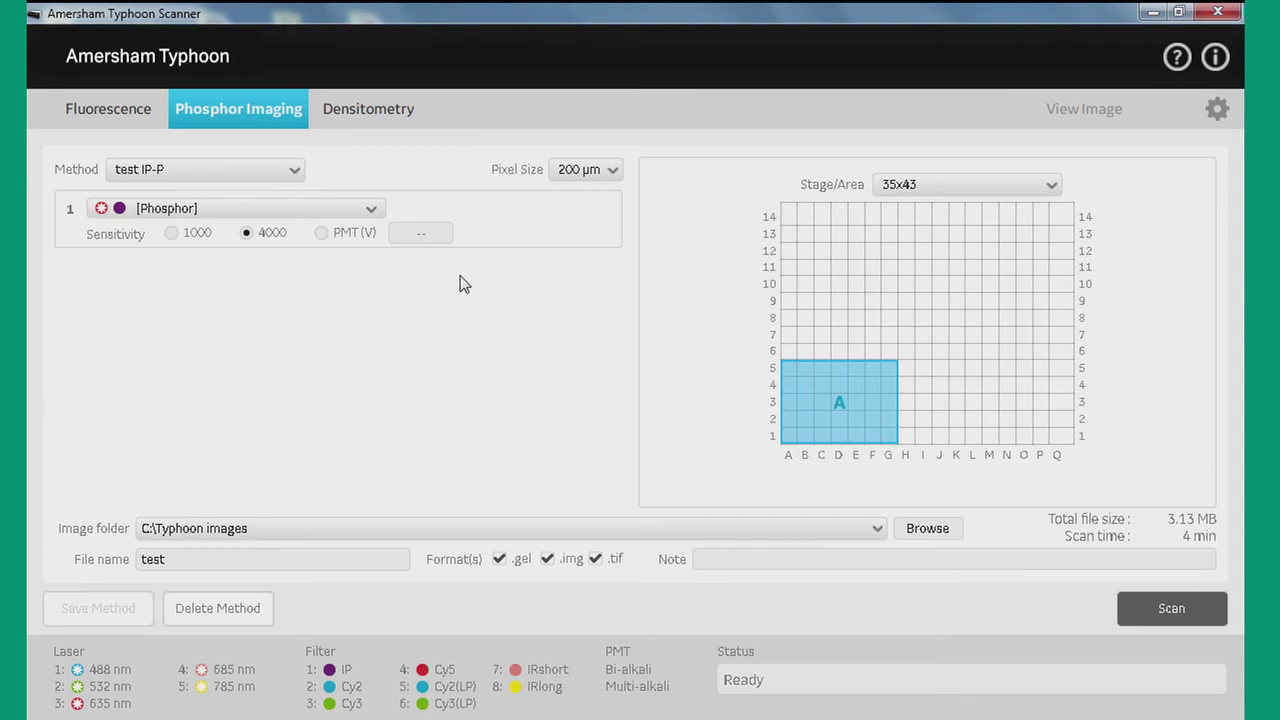
pyautogui.click(287, 172)
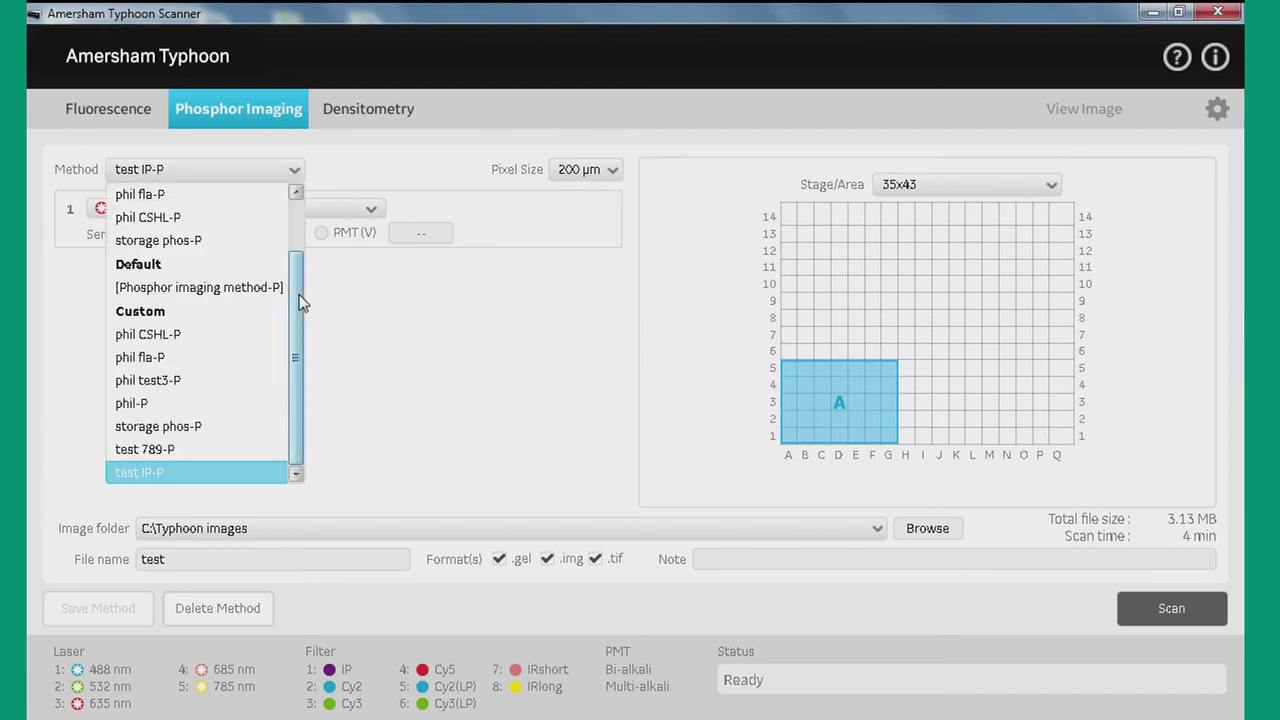
pyautogui.moveTo(300, 297); pyautogui.dragTo(293, 217)
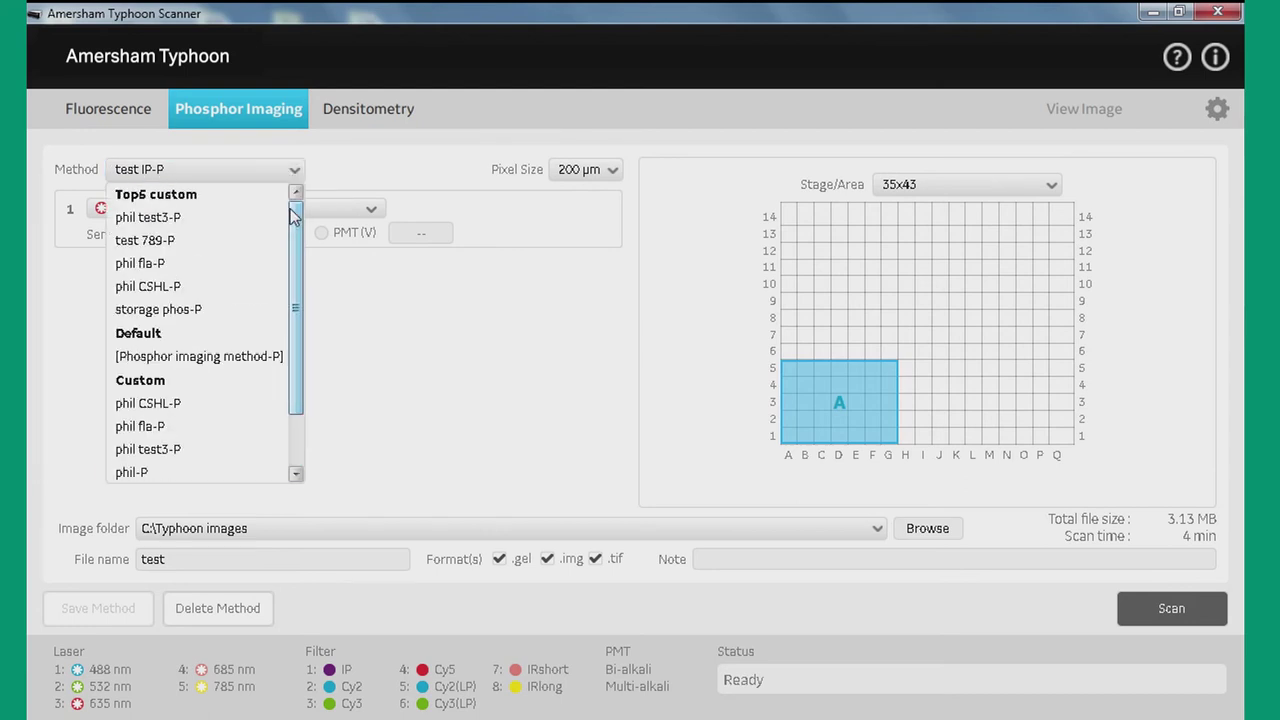
pyautogui.click(183, 357)
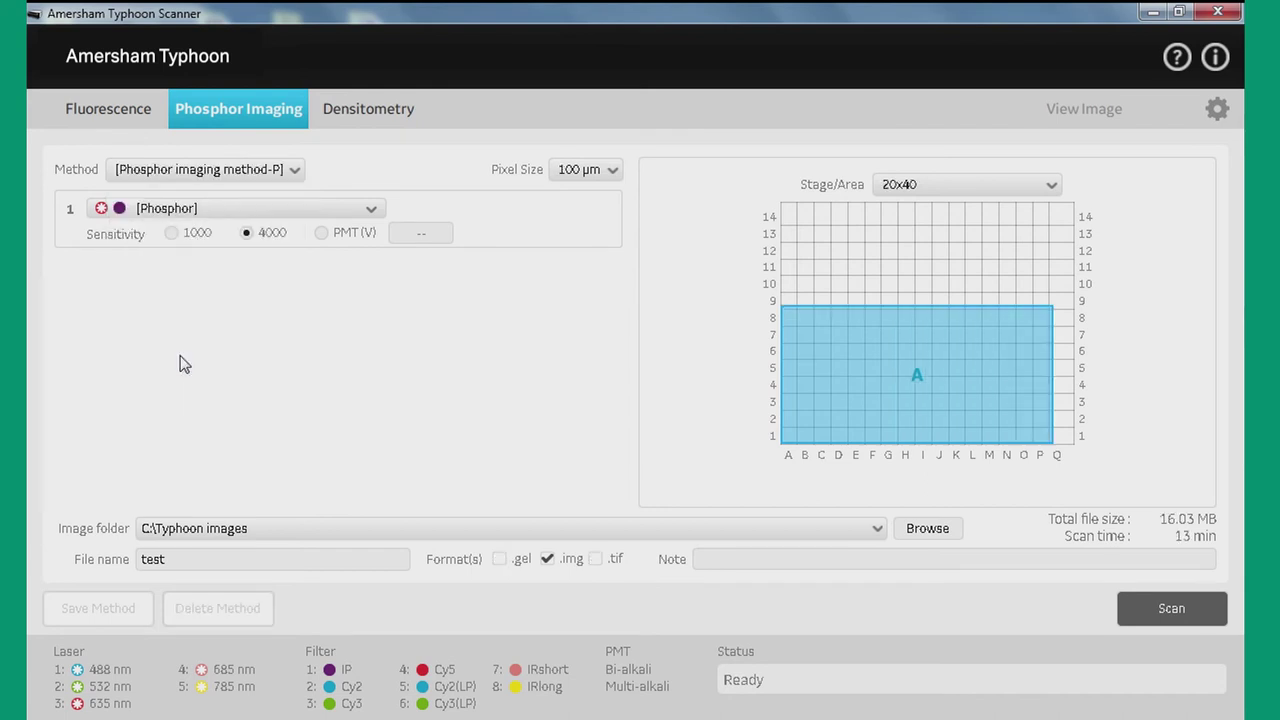
pyautogui.click(300, 180)
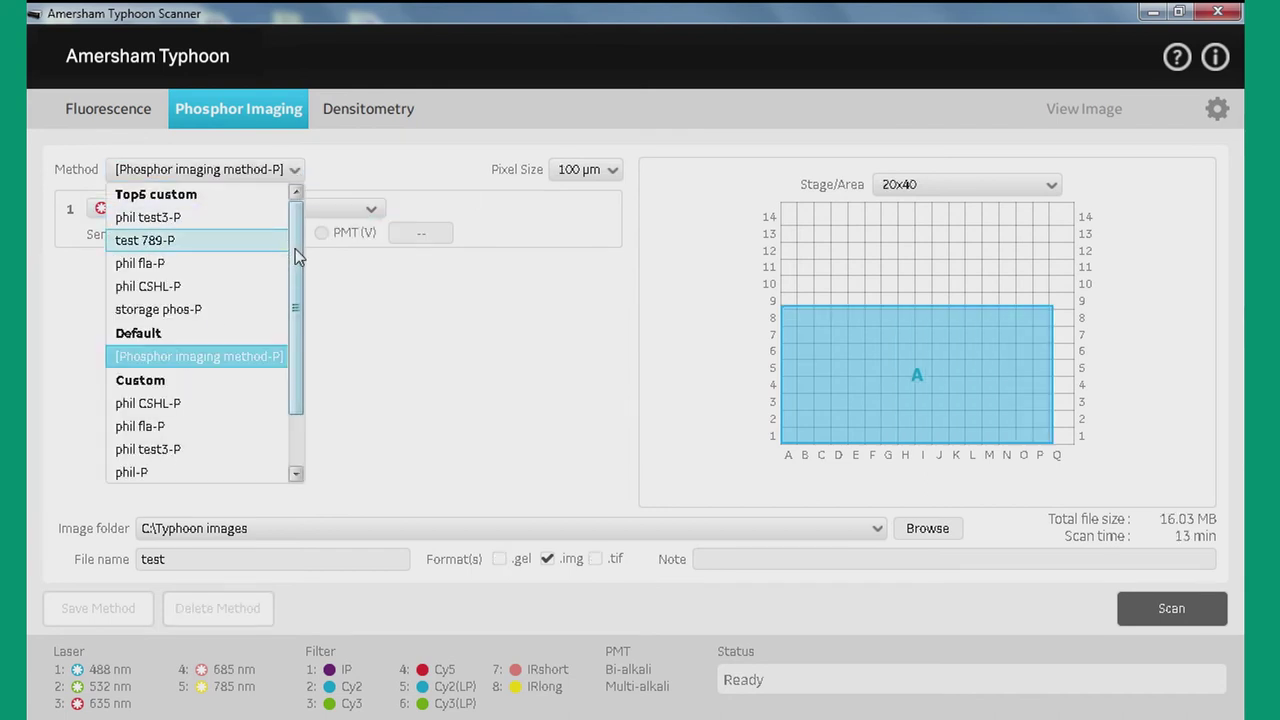
pyautogui.scroll(-1, 296, 311)
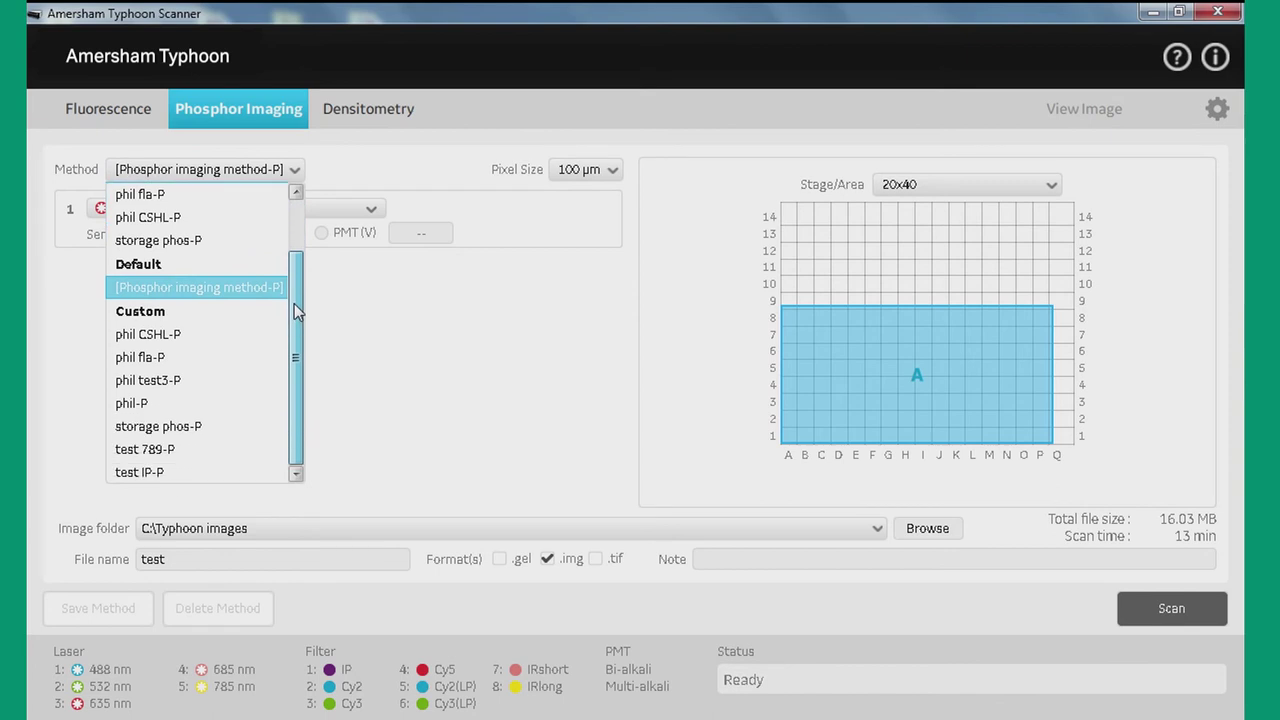
pyautogui.click(140, 472)
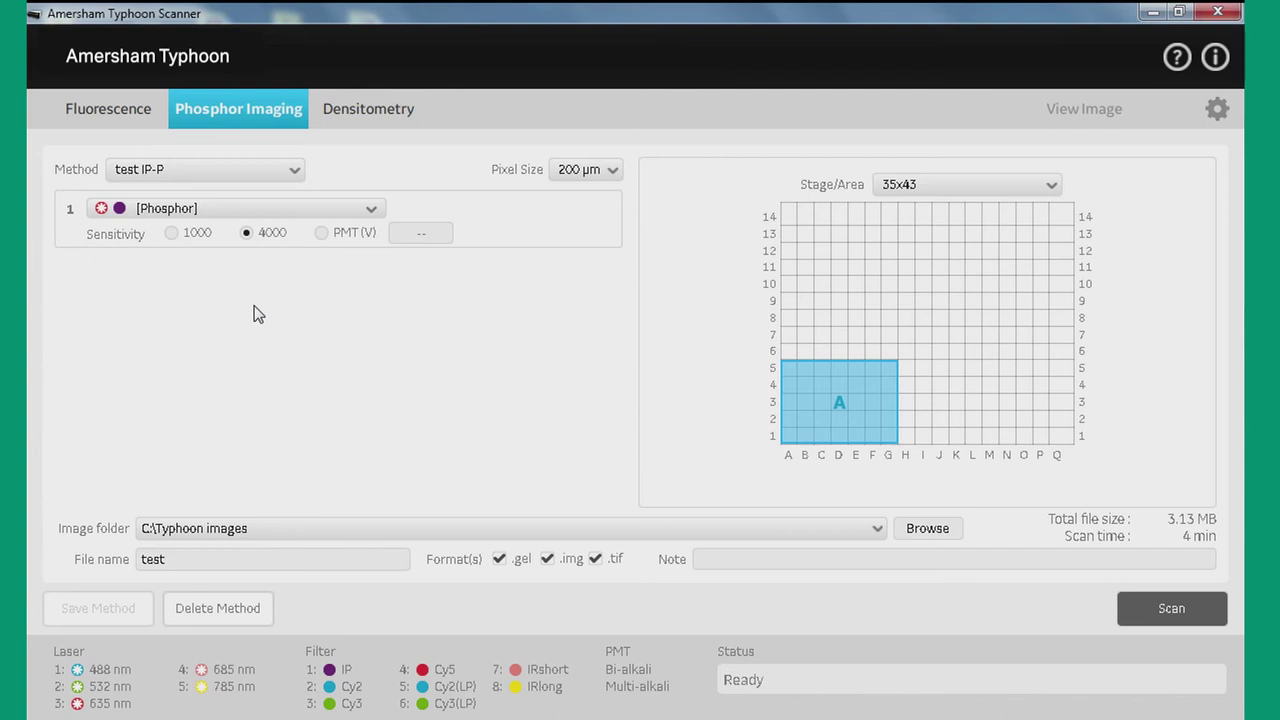
pyautogui.click(294, 171)
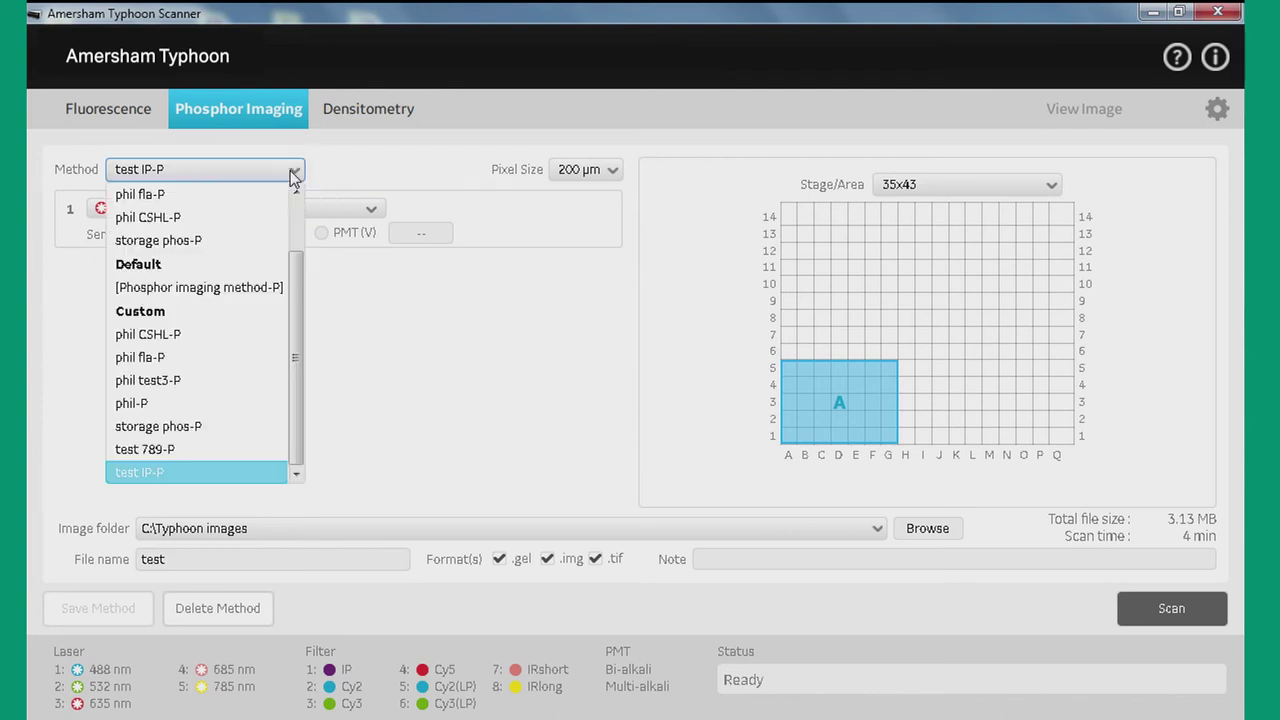
pyautogui.moveTo(295, 290); pyautogui.dragTo(305, 228)
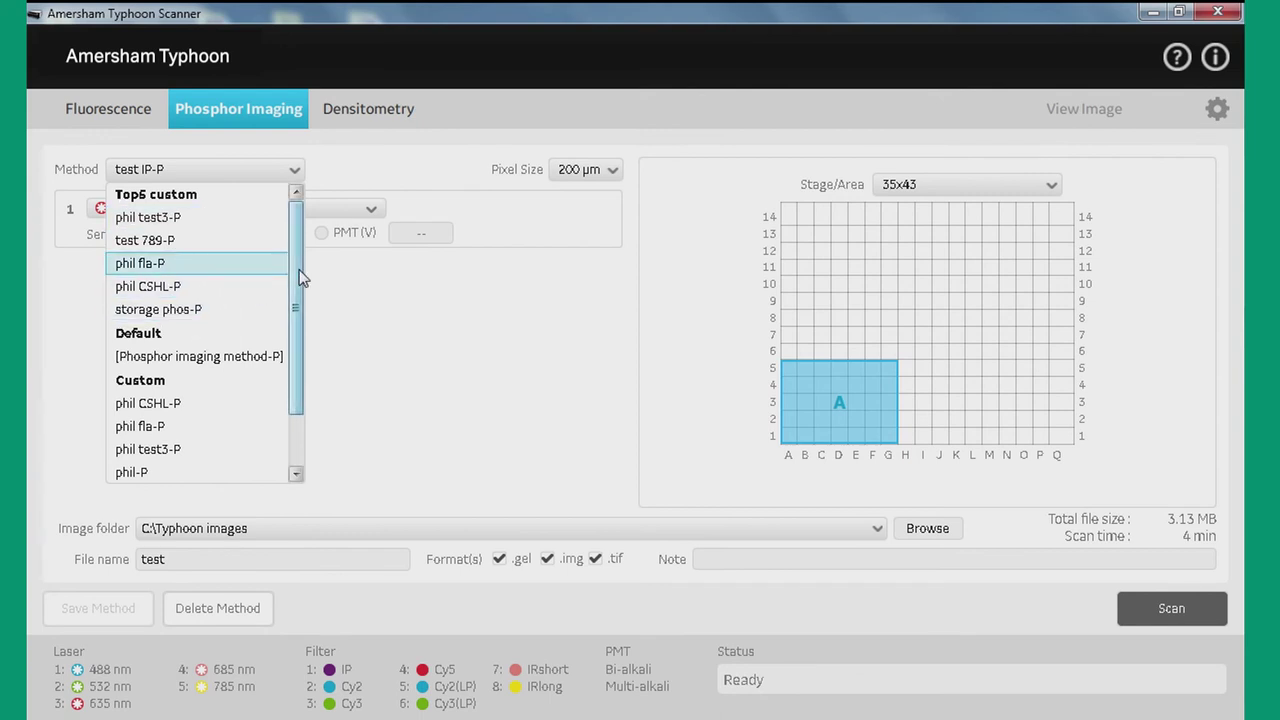
pyautogui.moveTo(302, 278); pyautogui.dragTo(283, 347)
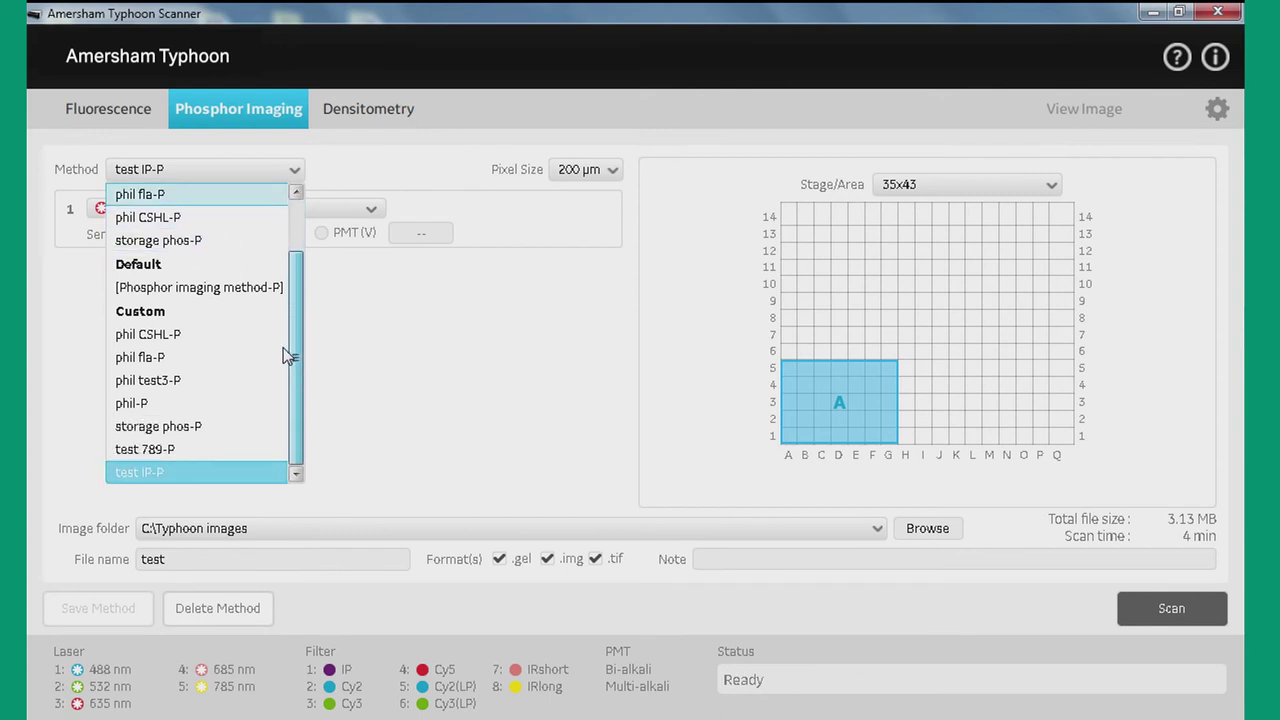
pyautogui.click(186, 474)
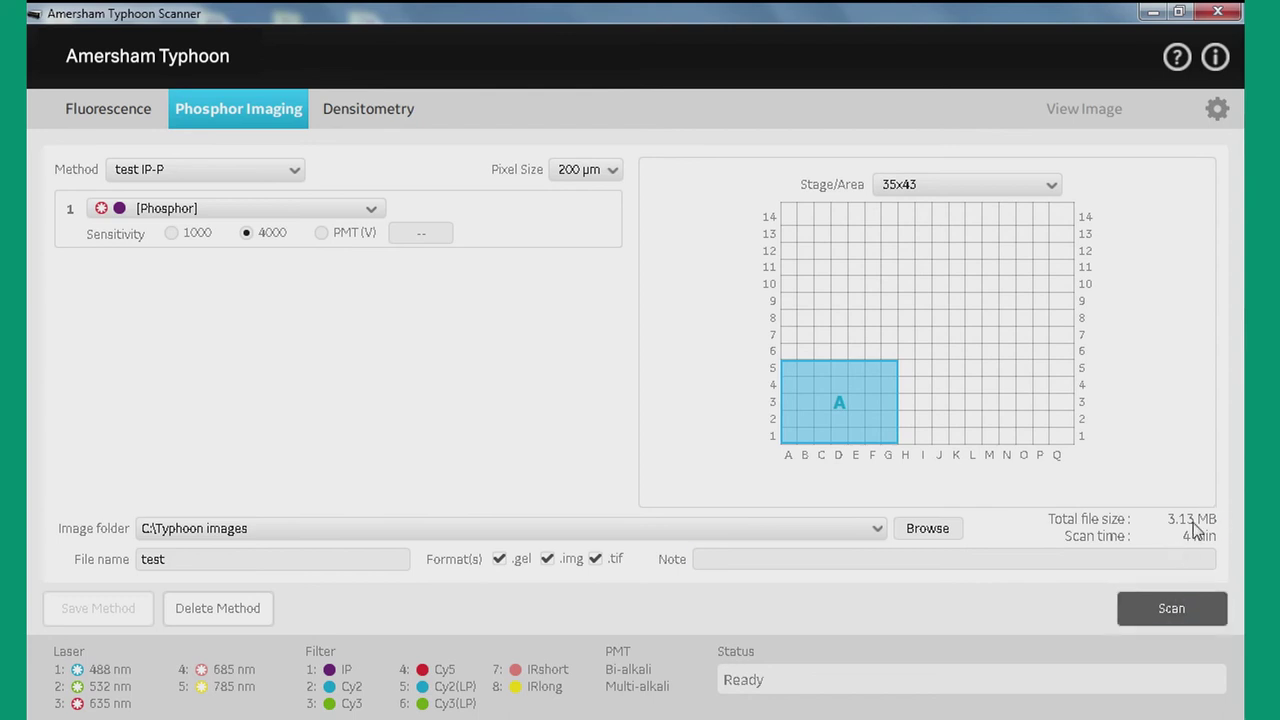
# Step: Select the Note field and run the phosphor scan with the test IP-P method
pyautogui.click(1176, 562)
pyautogui.click(1172, 612)
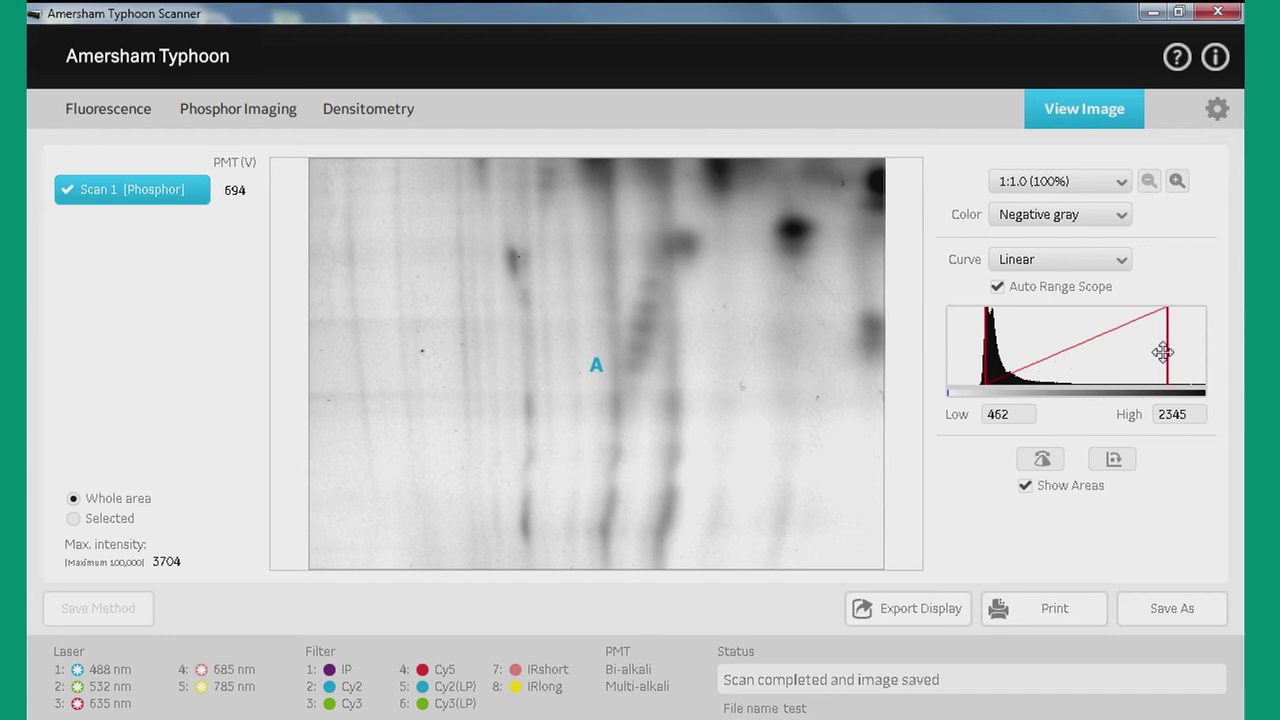
# Step: Set the histogram display range to 412–1322 using the High and Low lines
pyautogui.moveTo(1168, 352); pyautogui.dragTo(1068, 366)
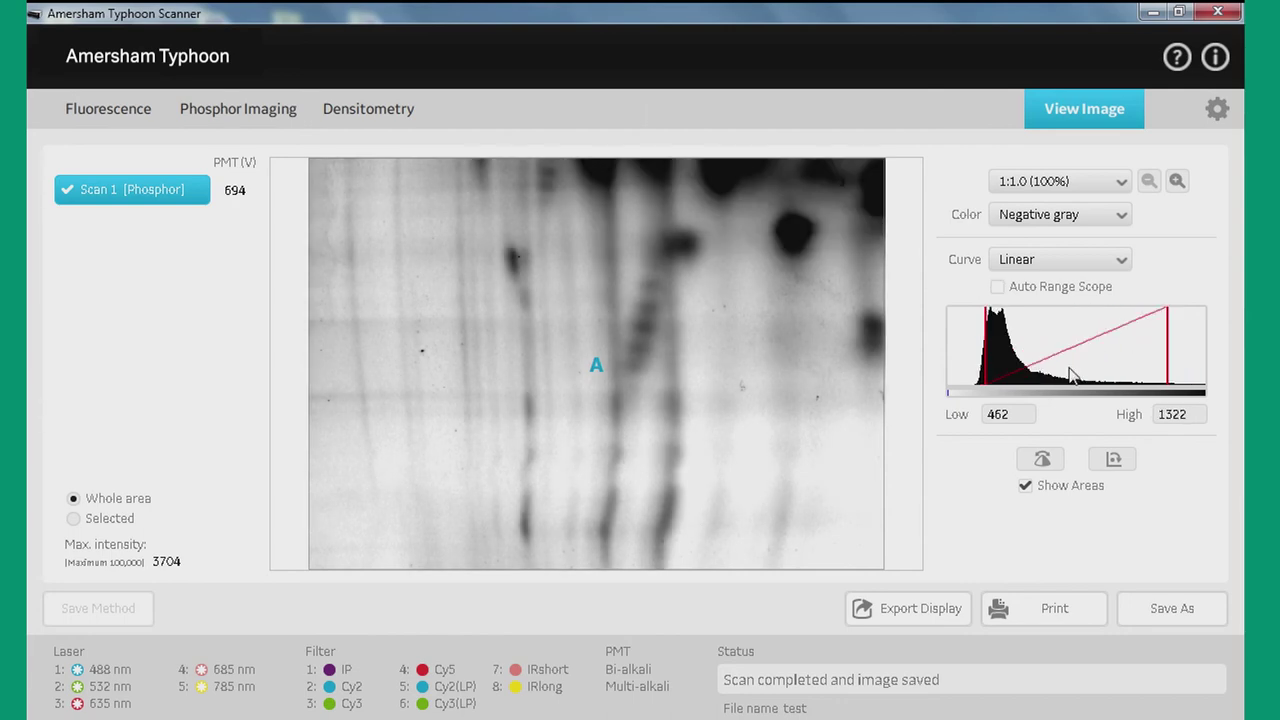
pyautogui.moveTo(985, 352); pyautogui.dragTo(951, 353)
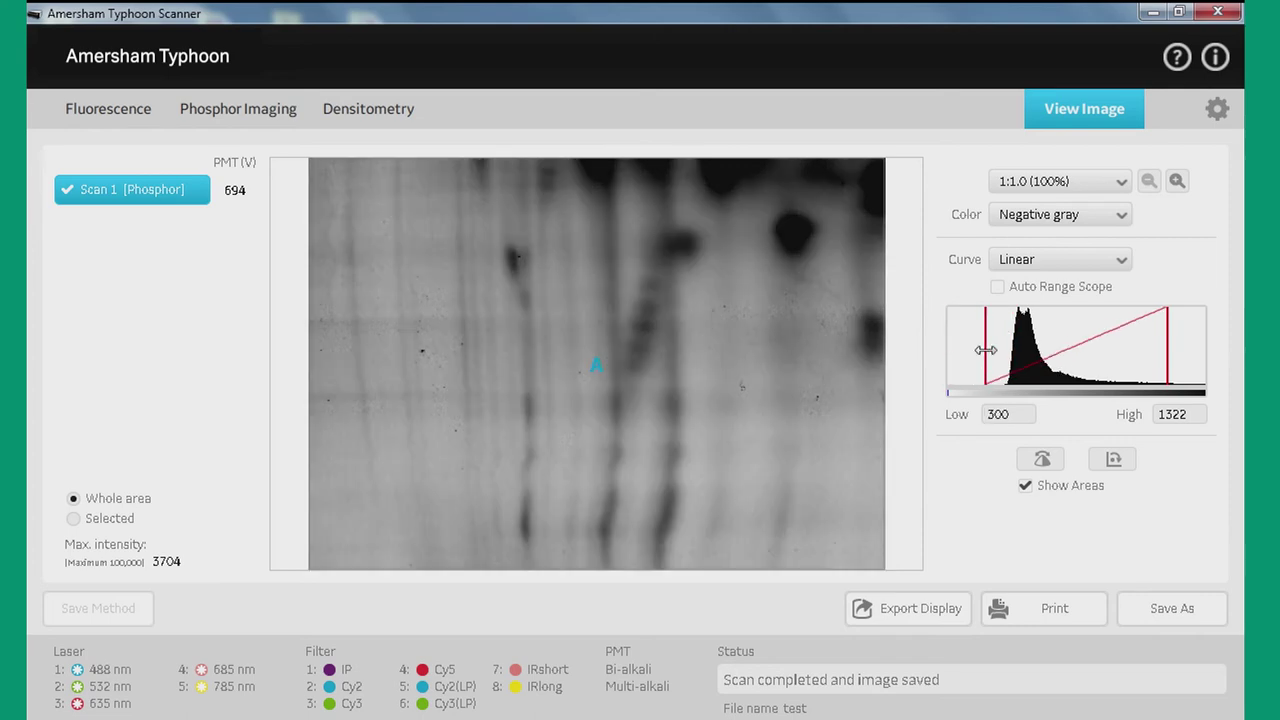
pyautogui.moveTo(985, 350); pyautogui.dragTo(1008, 360)
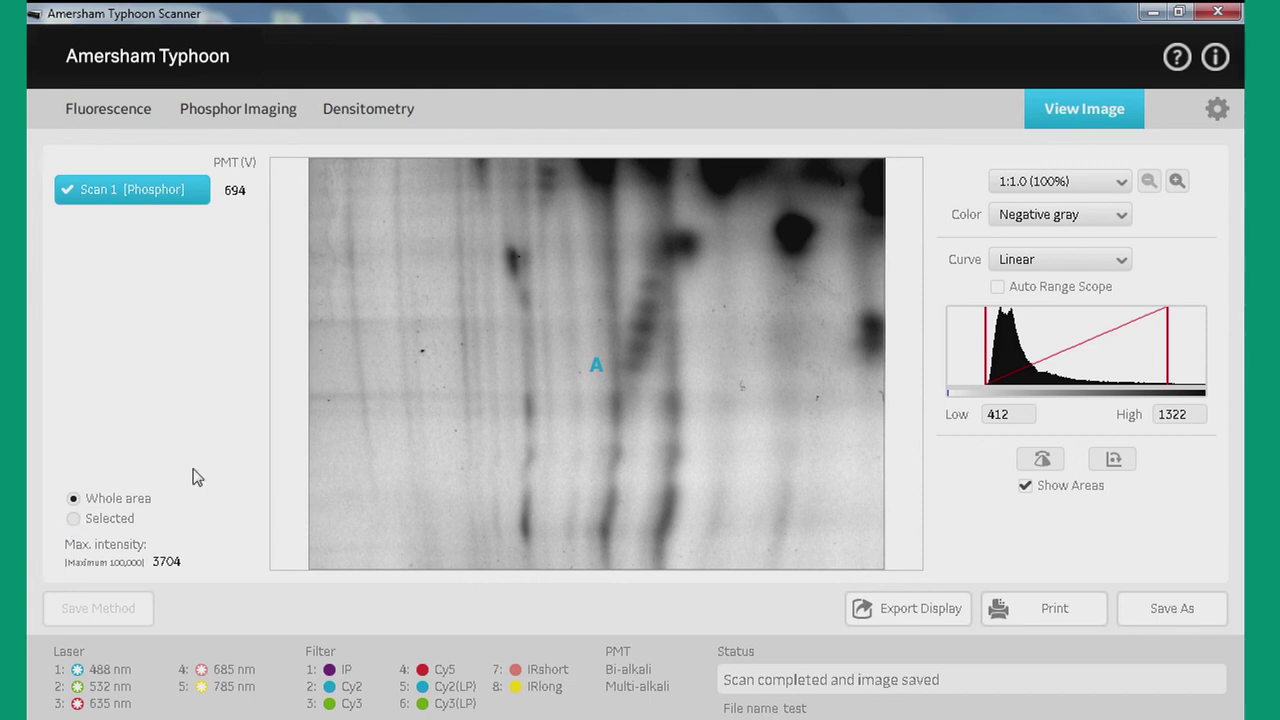
pyautogui.moveTo(503, 234); pyautogui.dragTo(536, 282)
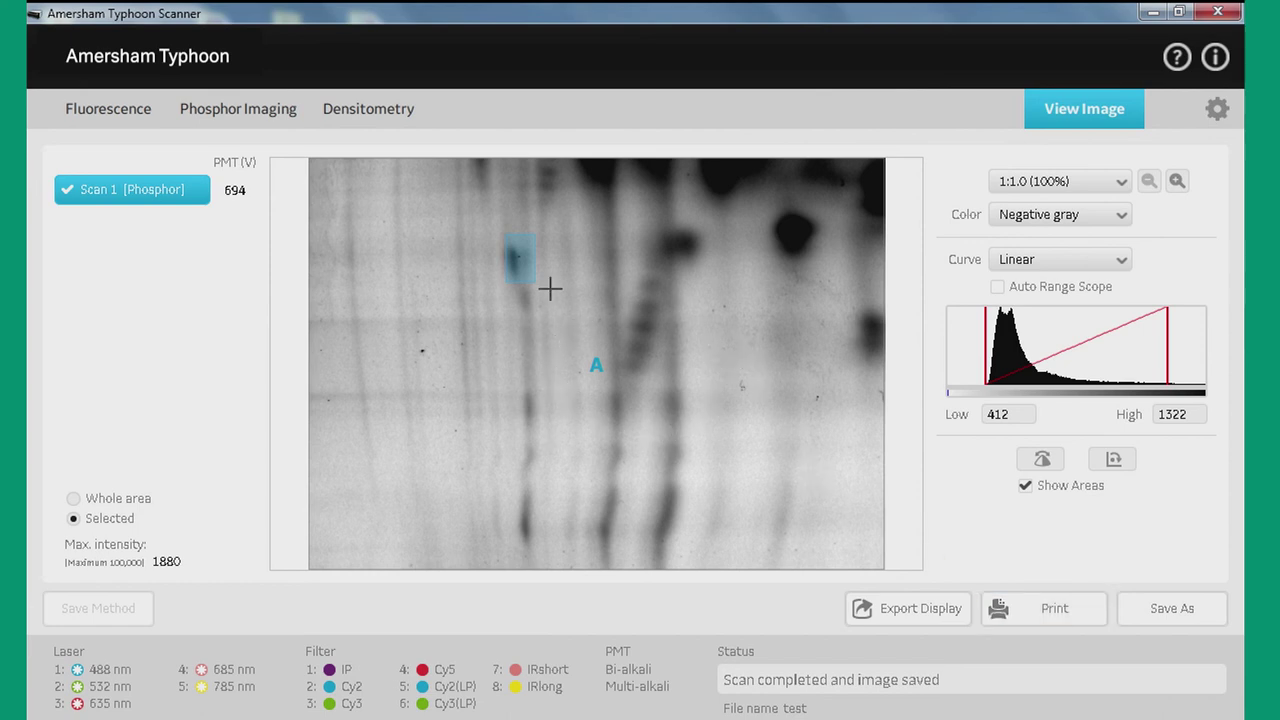
pyautogui.click(74, 499)
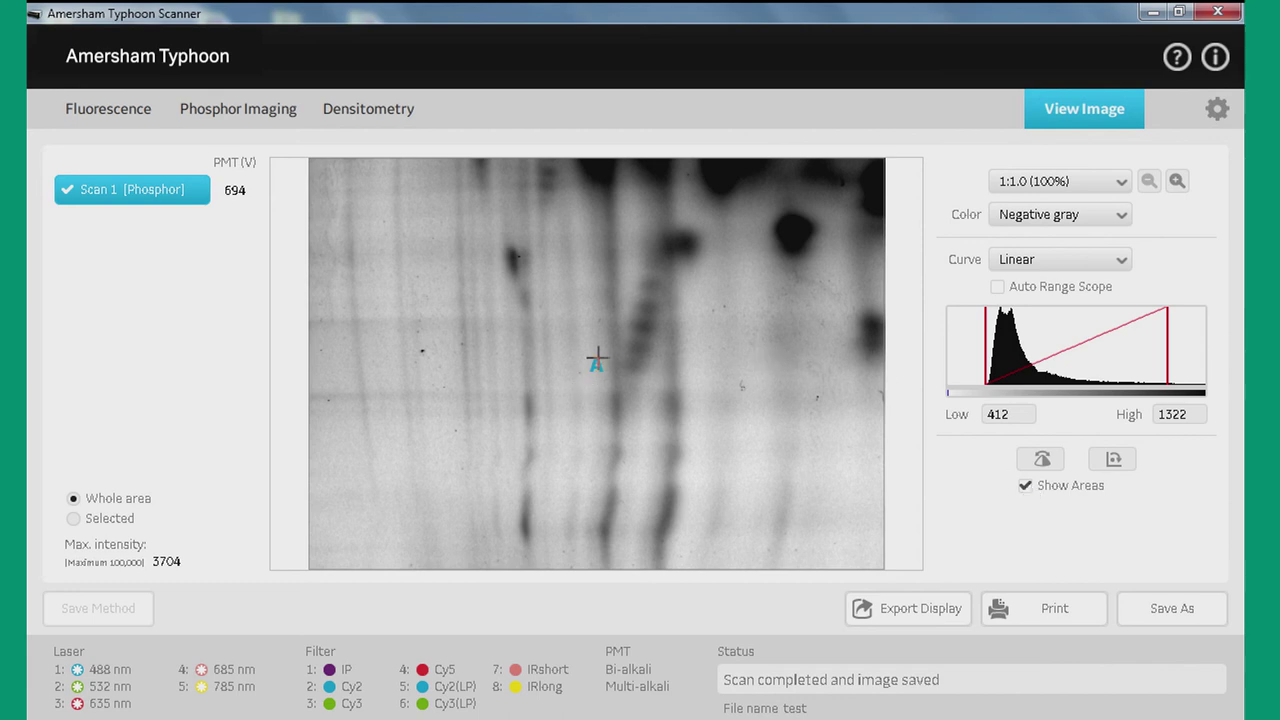
# Step: Uncheck Show Areas to hide the area A label, then open Save As
pyautogui.click(1026, 486)
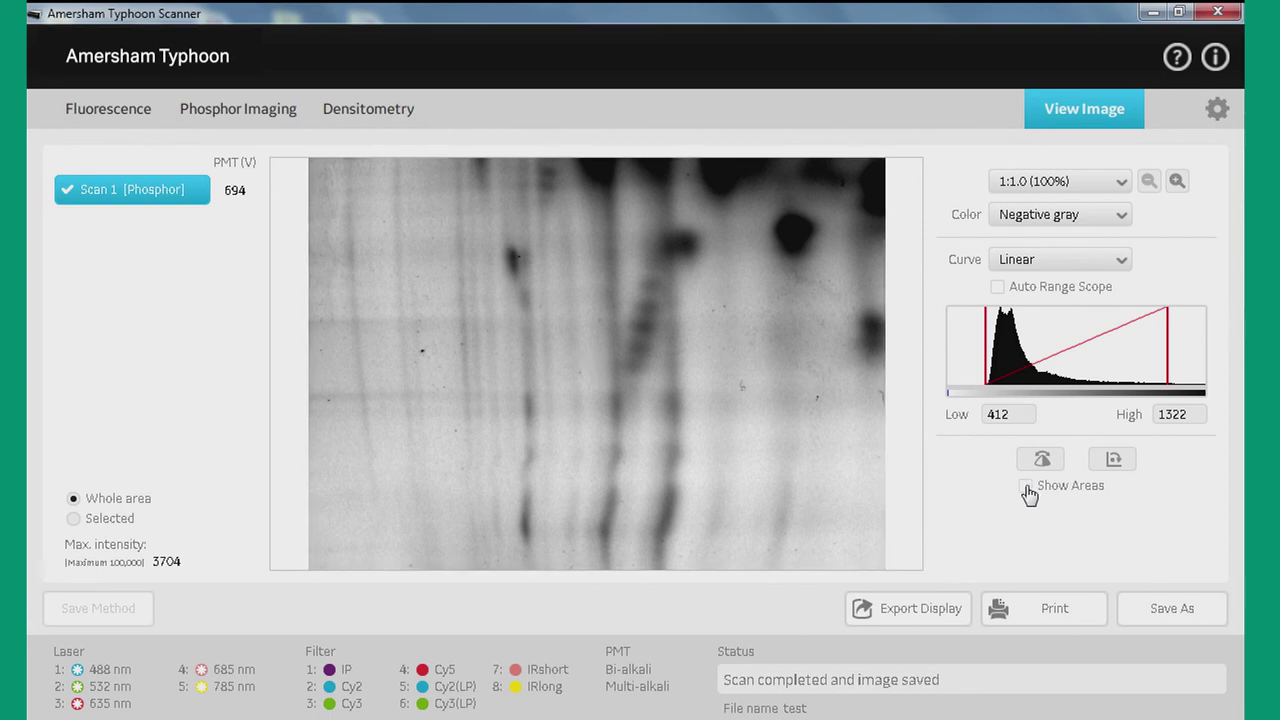
pyautogui.click(1188, 612)
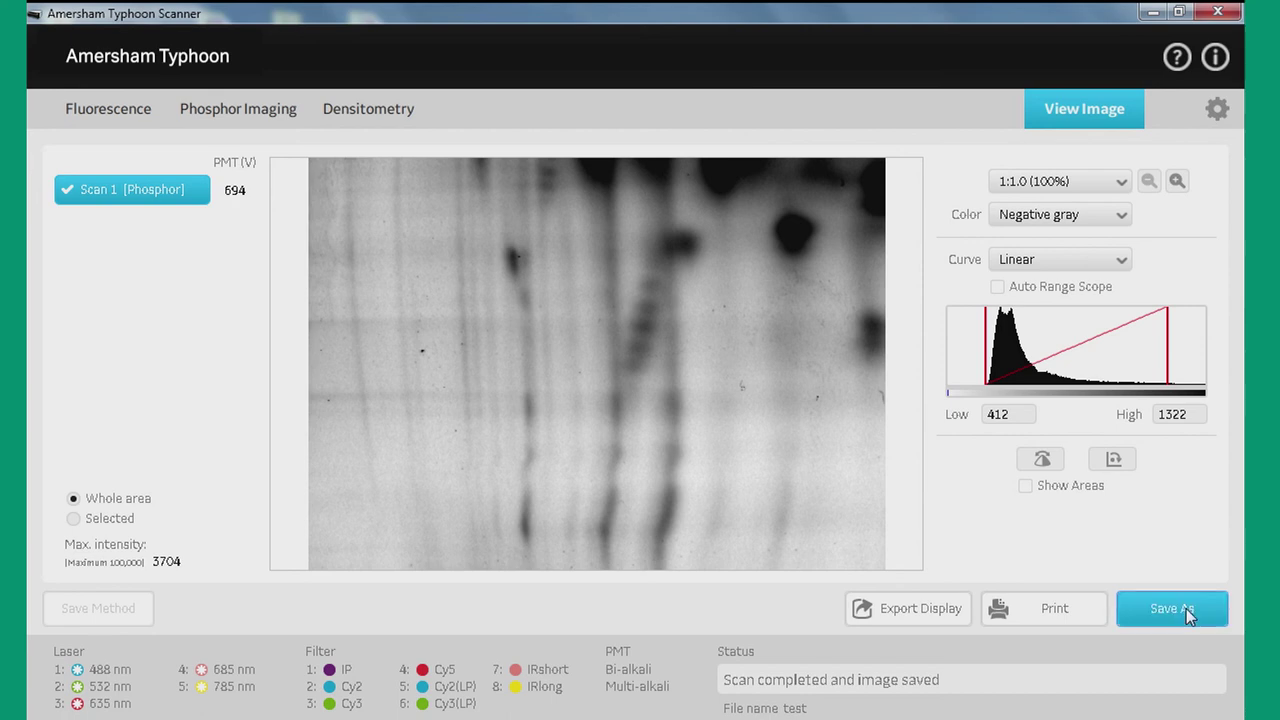